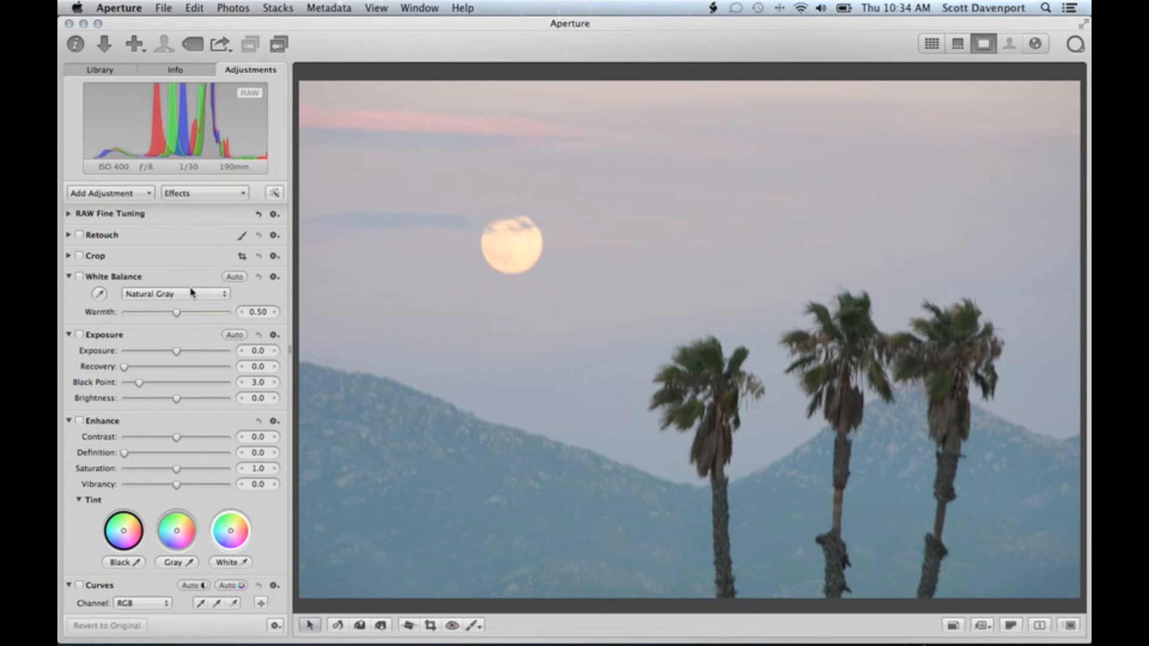
# Check the moon photo for clipped areas with the hot and cold areas overlay, leaving the Exposure adjustment off and the overlay hidden.
pyautogui.click(377, 8)
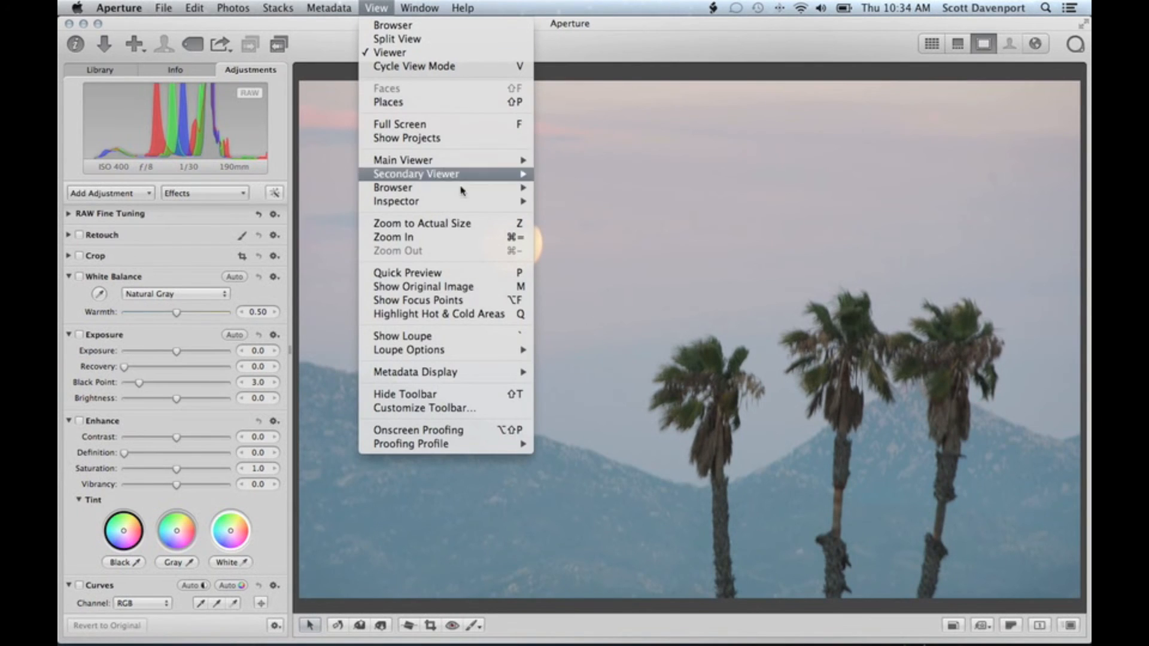
pyautogui.click(510, 314)
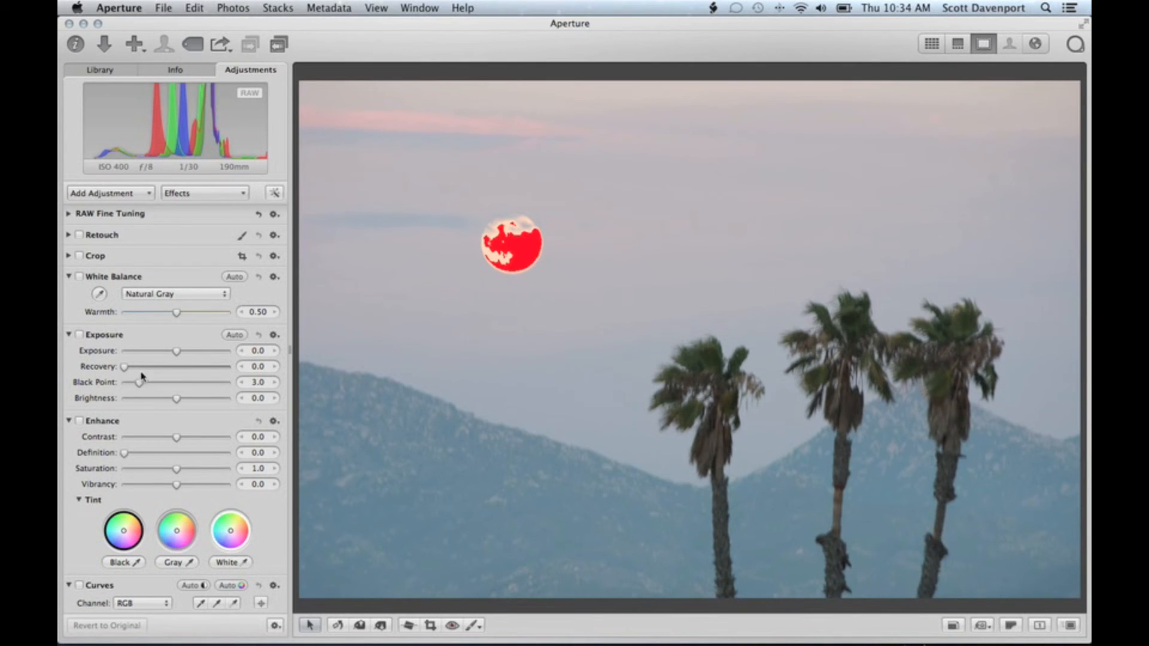
pyautogui.moveTo(124, 367)
pyautogui.mouseDown()
pyautogui.moveTo(157, 370)
pyautogui.moveTo(125, 369)
pyautogui.mouseUp()
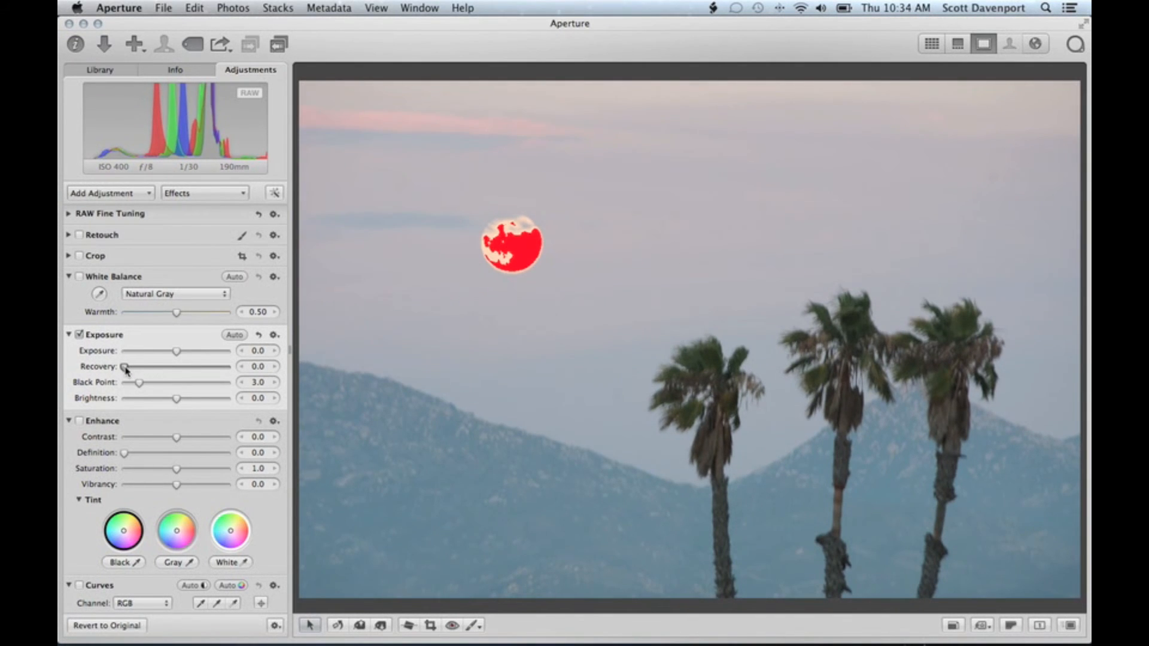
pyautogui.click(113, 338)
pyautogui.hotkey('alt', 'shift', 'h')
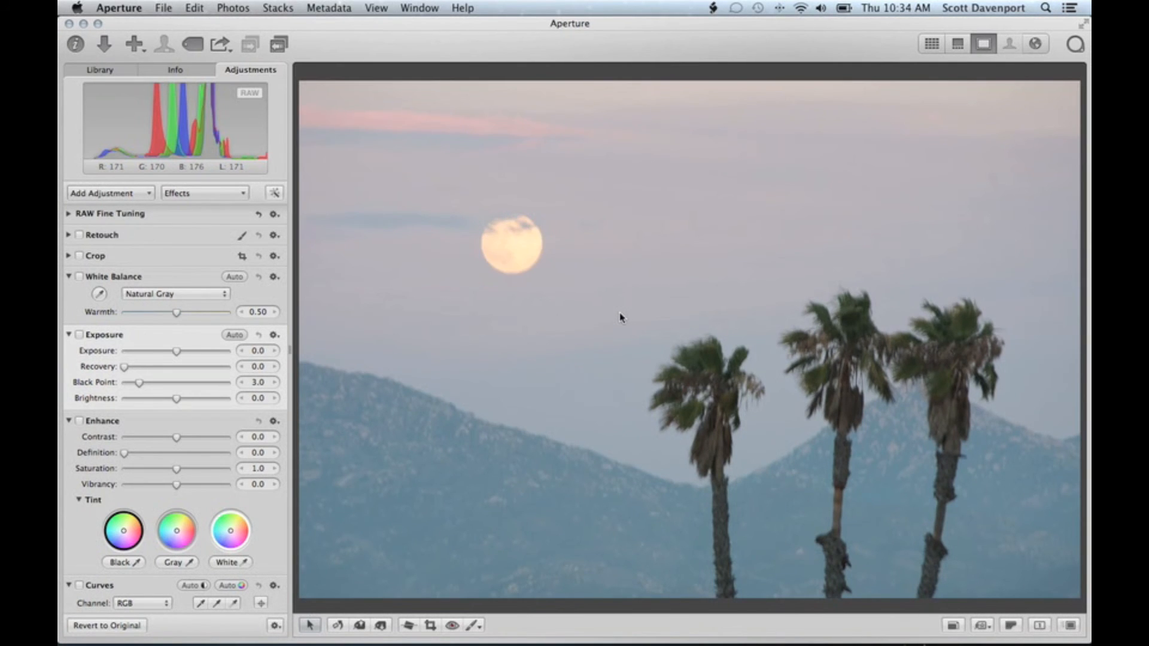
# Set the palm tree photo's white balance by sampling the moon as the neutral gray reference.
pyautogui.click(99, 293)
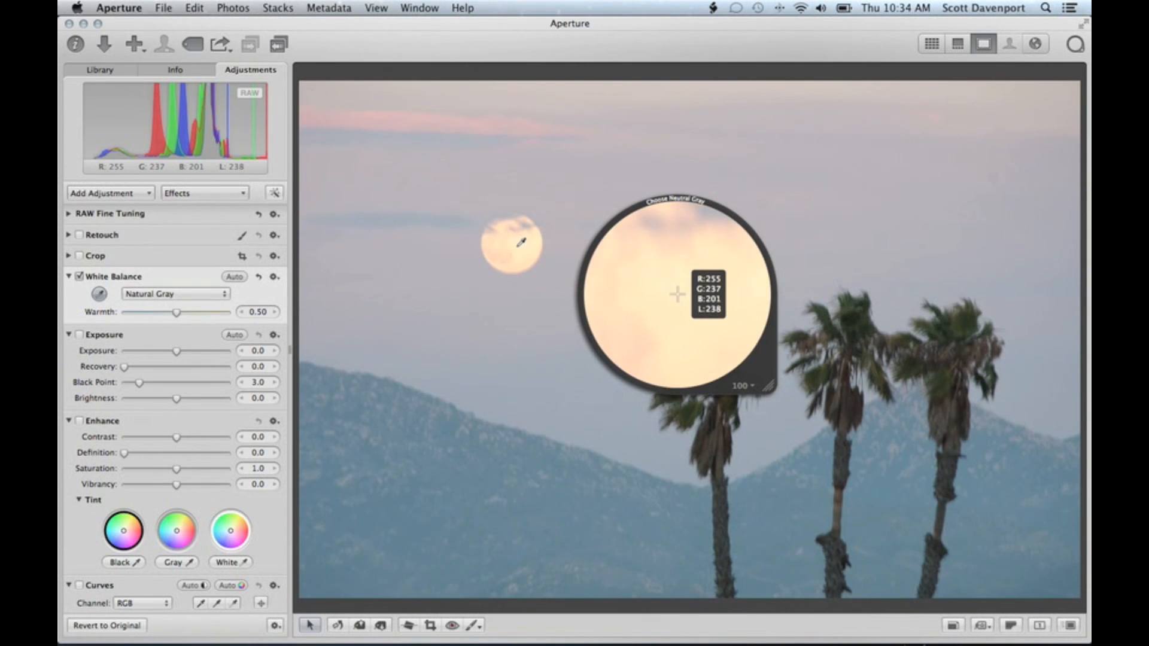
pyautogui.click(519, 244)
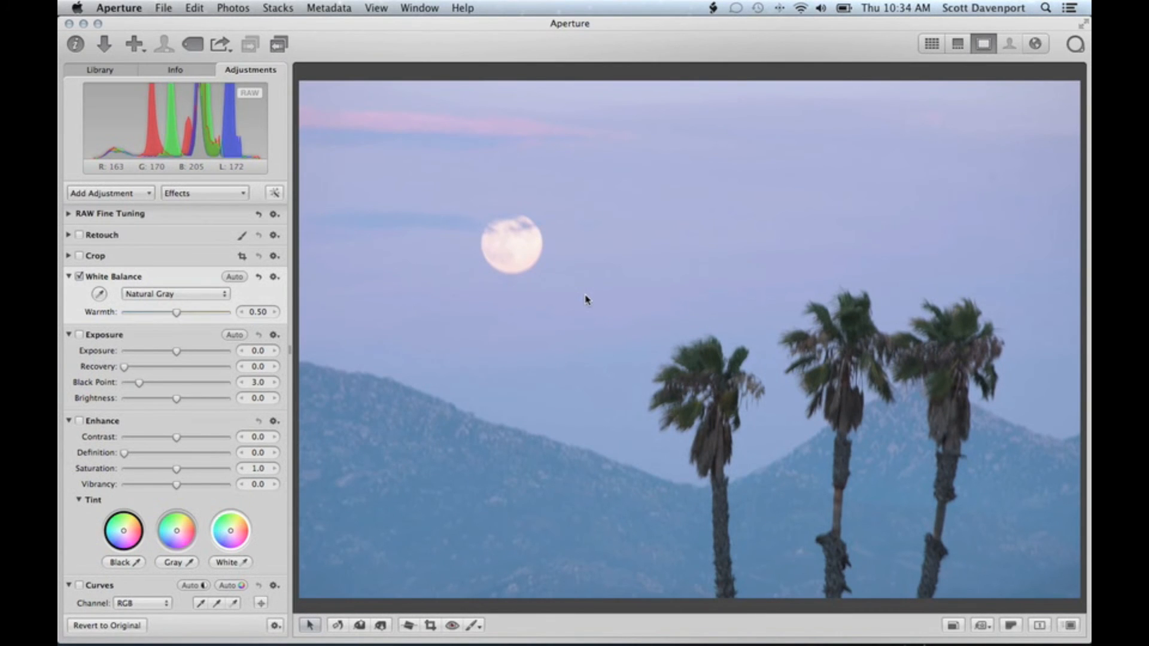
# Compare the hot areas and colours with the White Balance adjustment switched off and on, leaving the adjustment enabled.
pyautogui.click(389, 11)
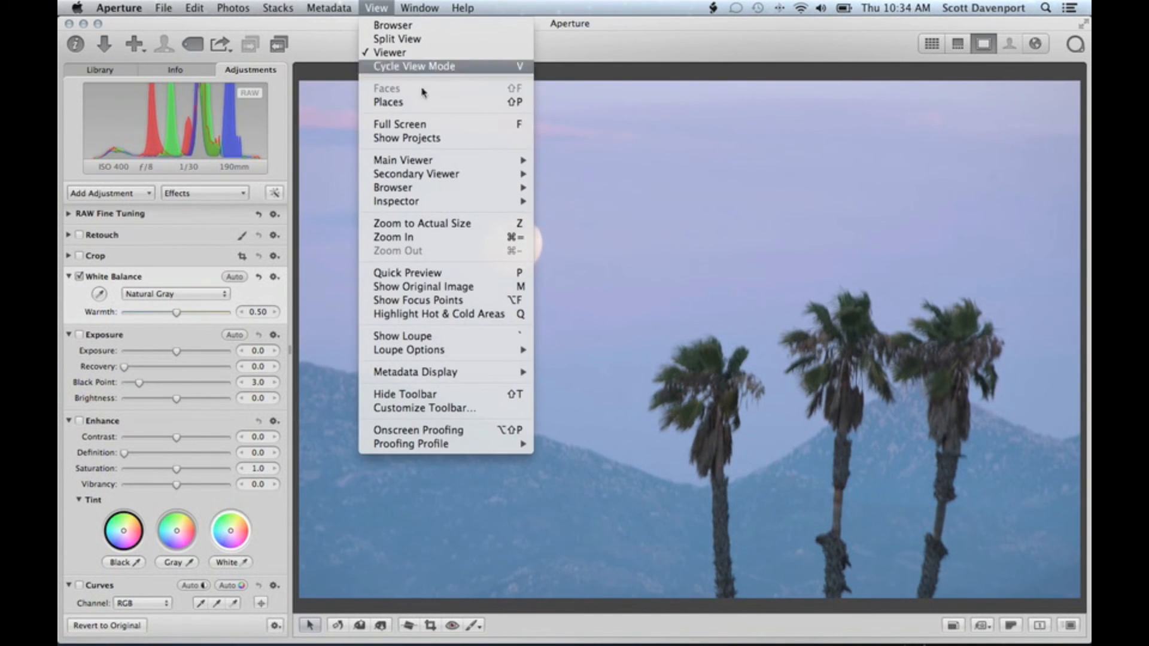
pyautogui.click(522, 315)
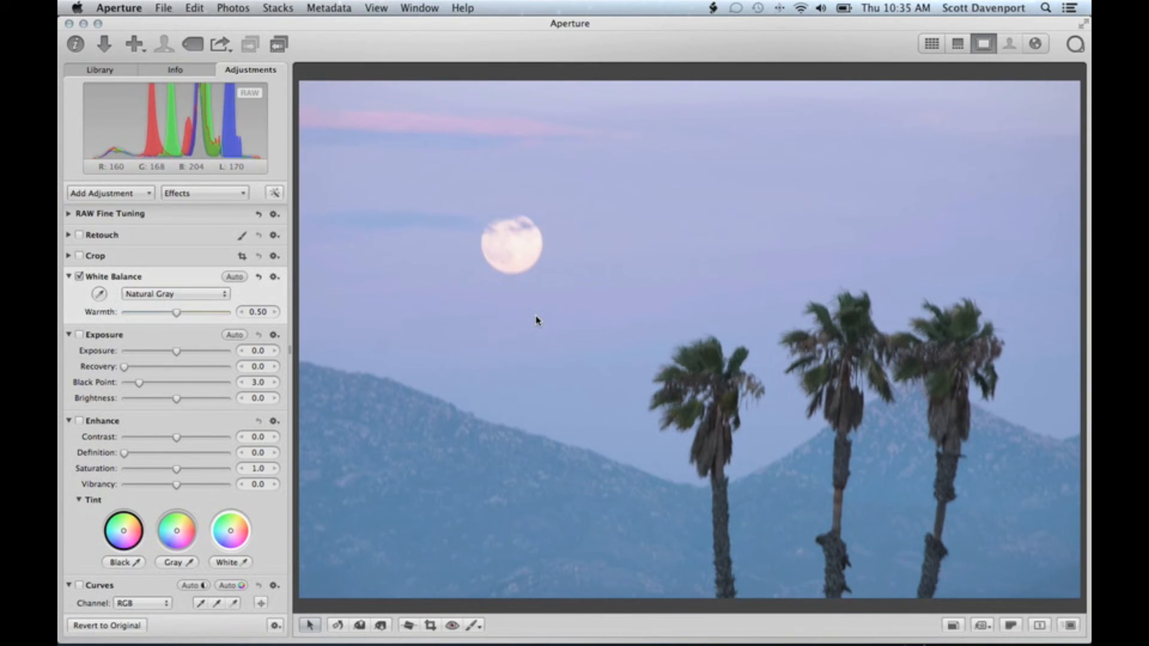
pyautogui.hotkey('alt', 'shift', 'h')
pyautogui.hotkey('alt', 'shift', 'h')
pyautogui.click(123, 277)
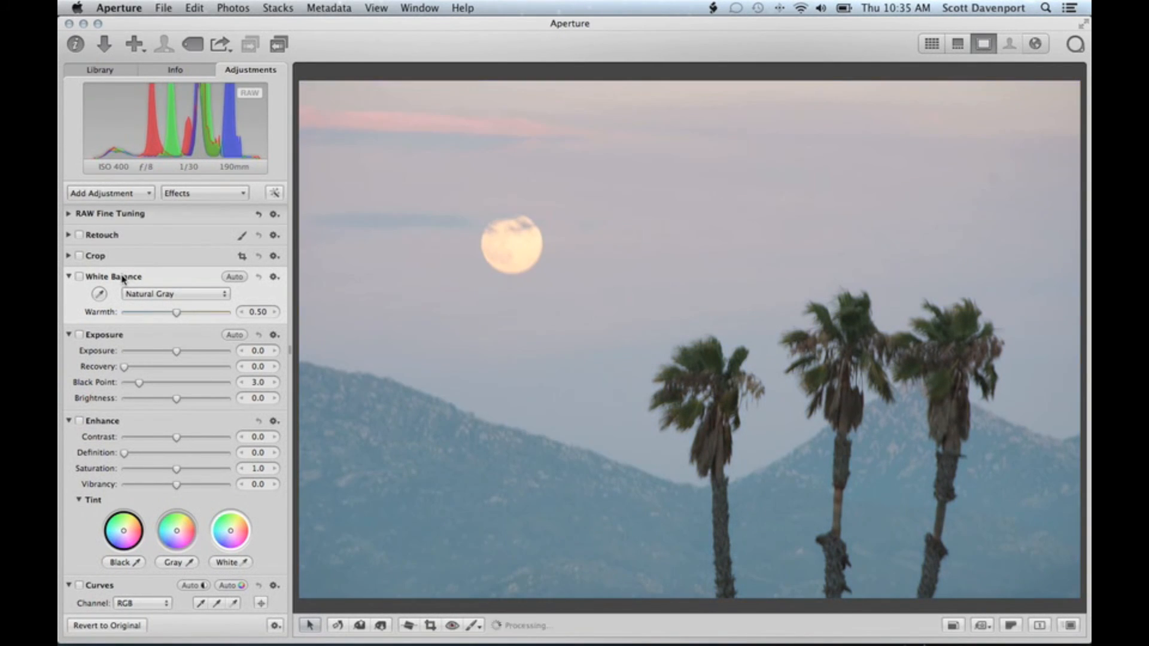
pyautogui.hotkey('alt', 'shift', 'h')
pyautogui.hotkey('alt', 'shift', 'h')
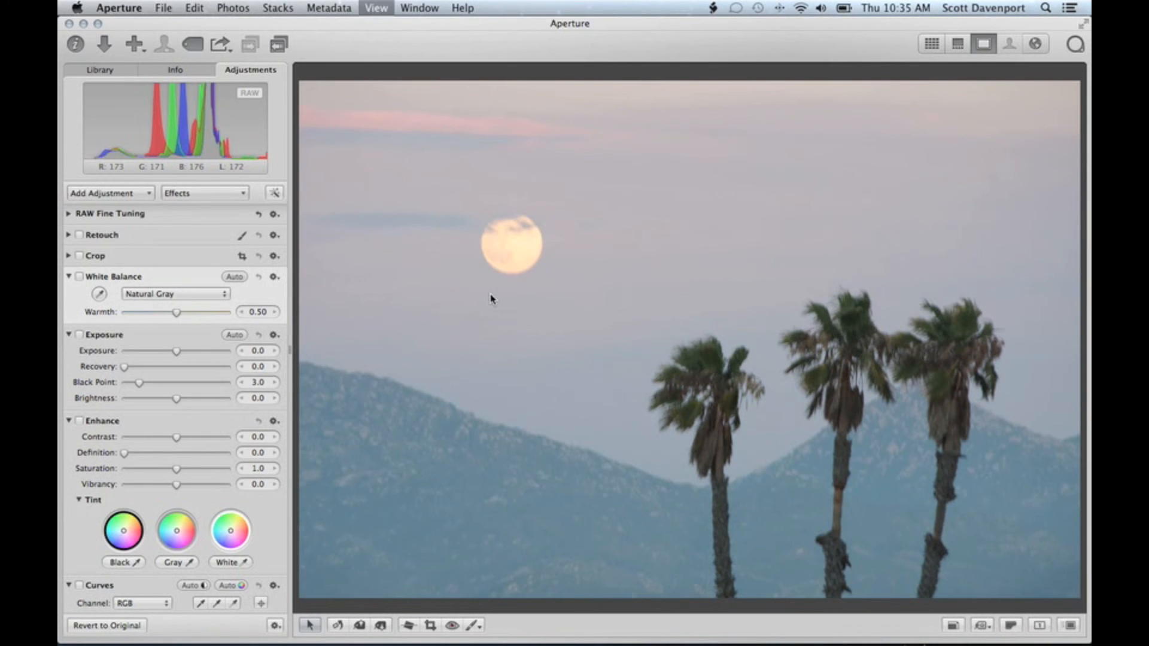
pyautogui.click(105, 277)
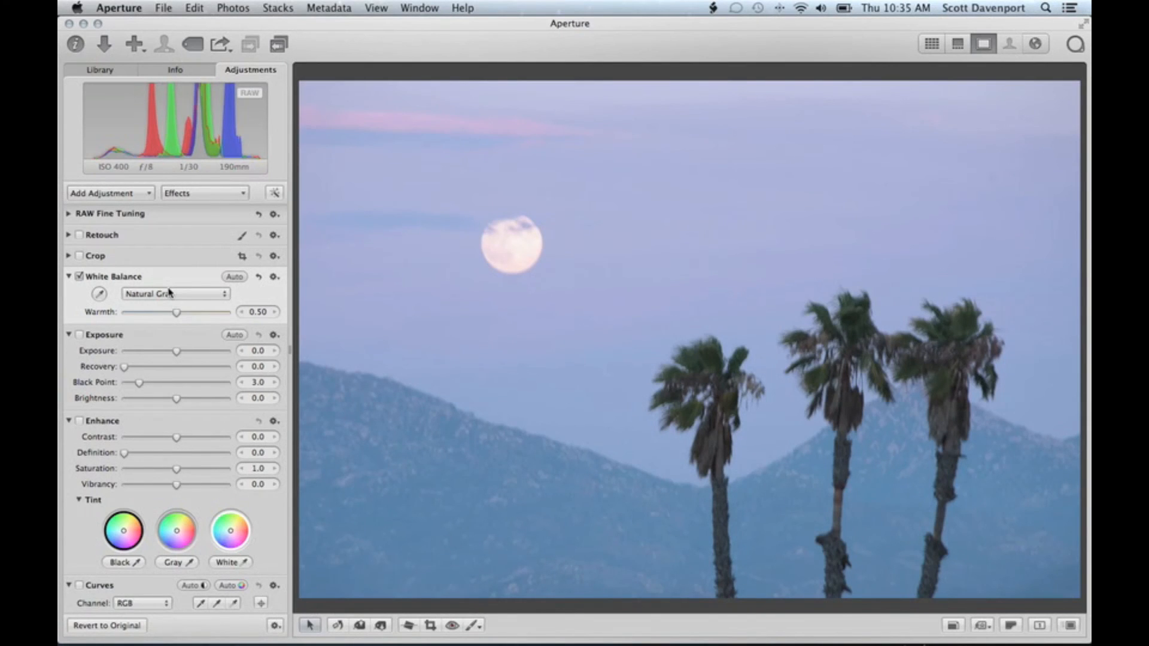
# Open the wide rooftop moonrise photo and set its white balance by sampling the moon as neutral gray.
pyautogui.press('Right')
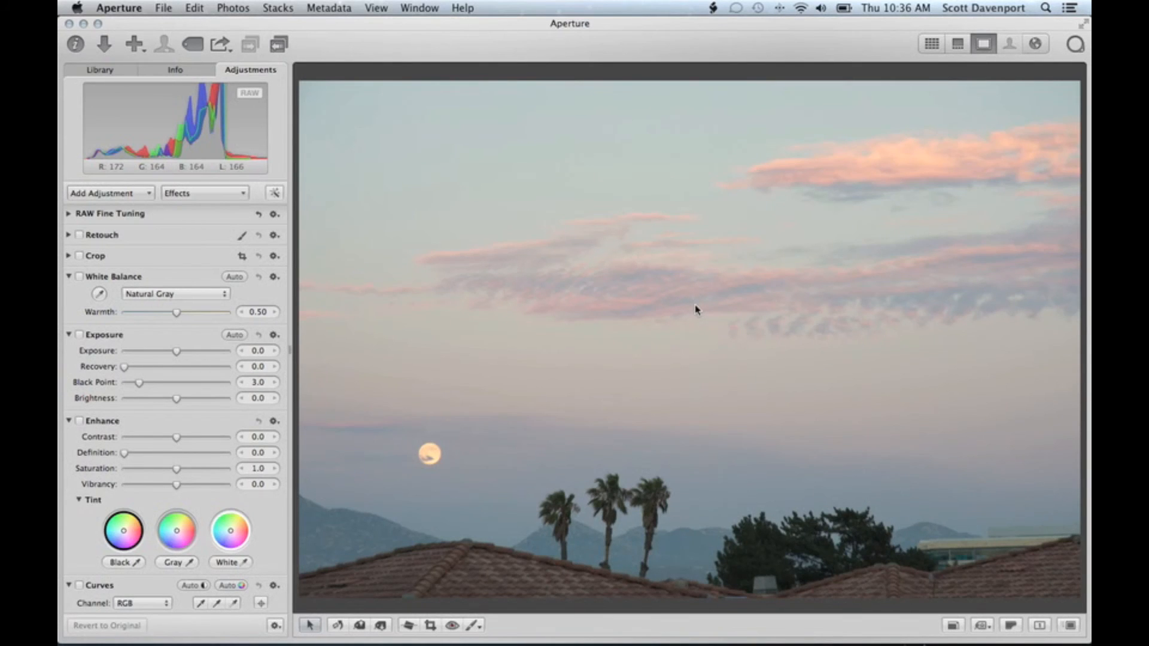
pyautogui.click(100, 294)
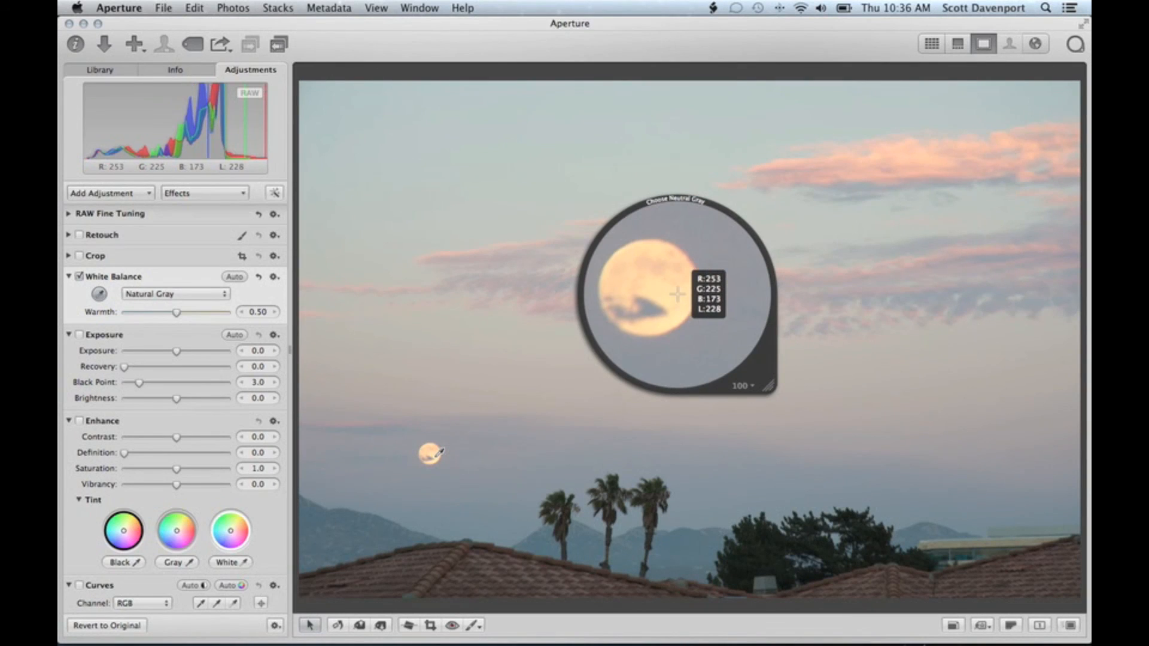
pyautogui.click(439, 453)
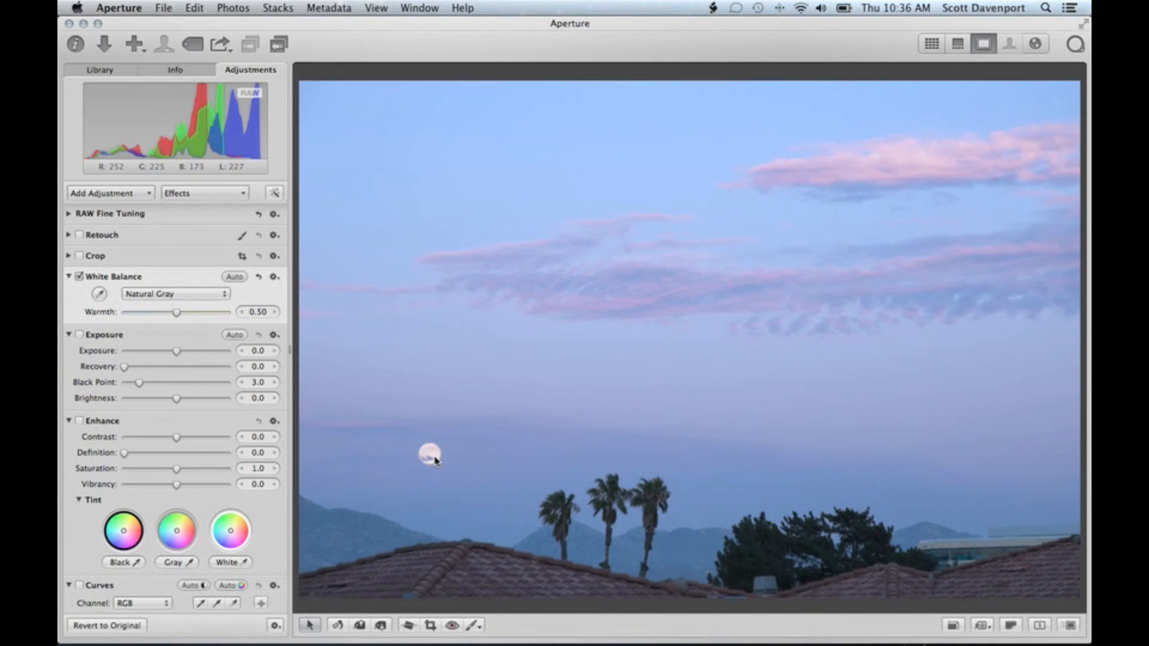
# Compare the white-balanced palm tree photo with the wide rooftop photo, ending on the palm tree photo.
pyautogui.press('Right')
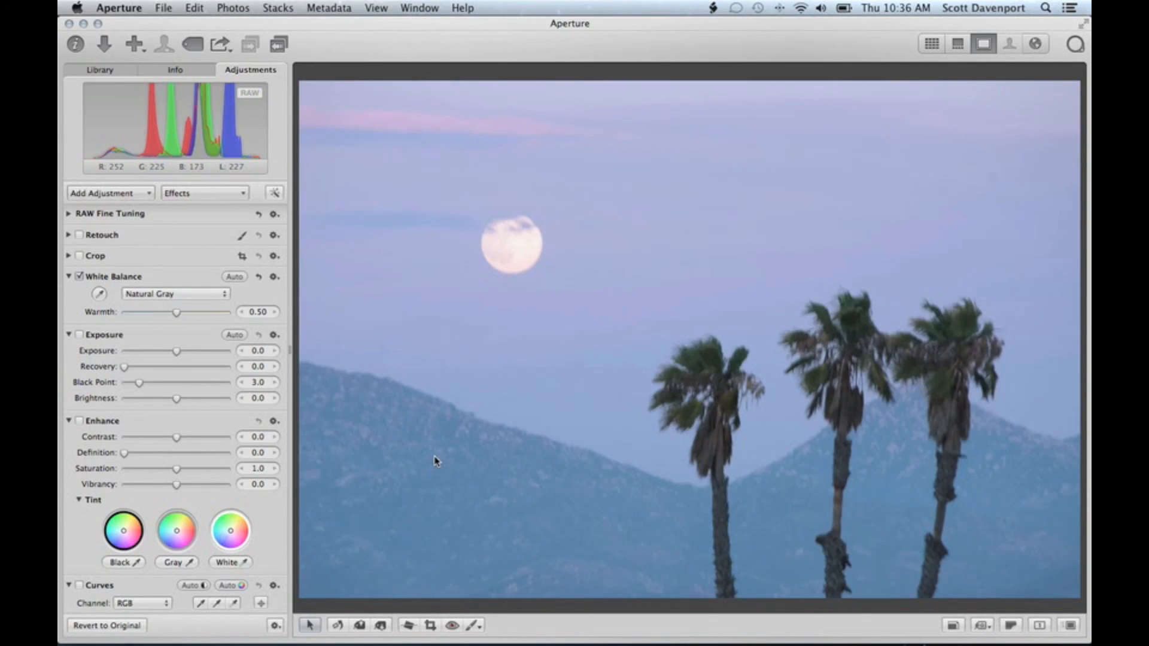
pyautogui.press('Right')
pyautogui.press('Left')
pyautogui.press('Right')
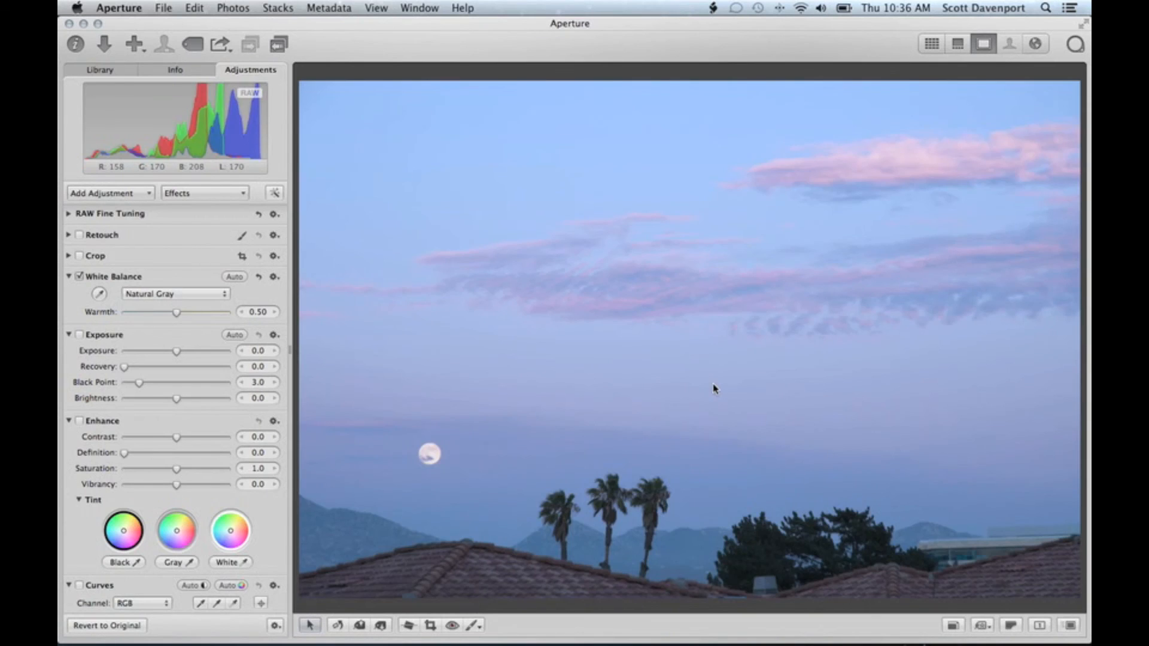
pyautogui.press('Left')
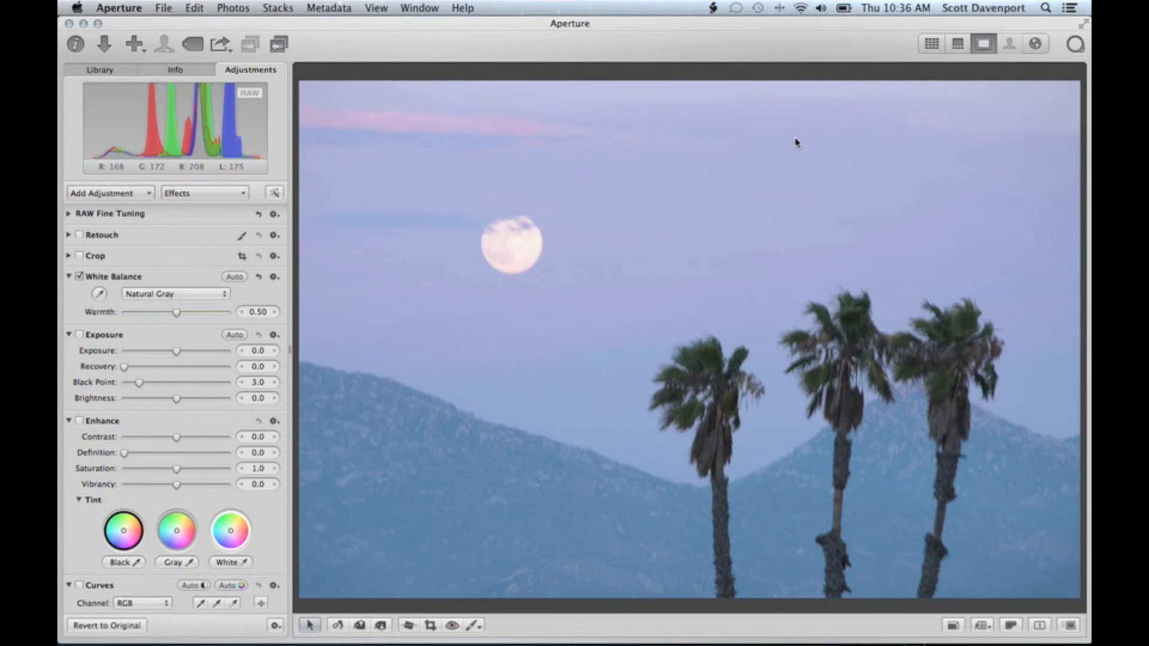
# Select both photos in the Moon Rise project and send them together to the Perfect Layers 3 plug-in.
pyautogui.press('v')
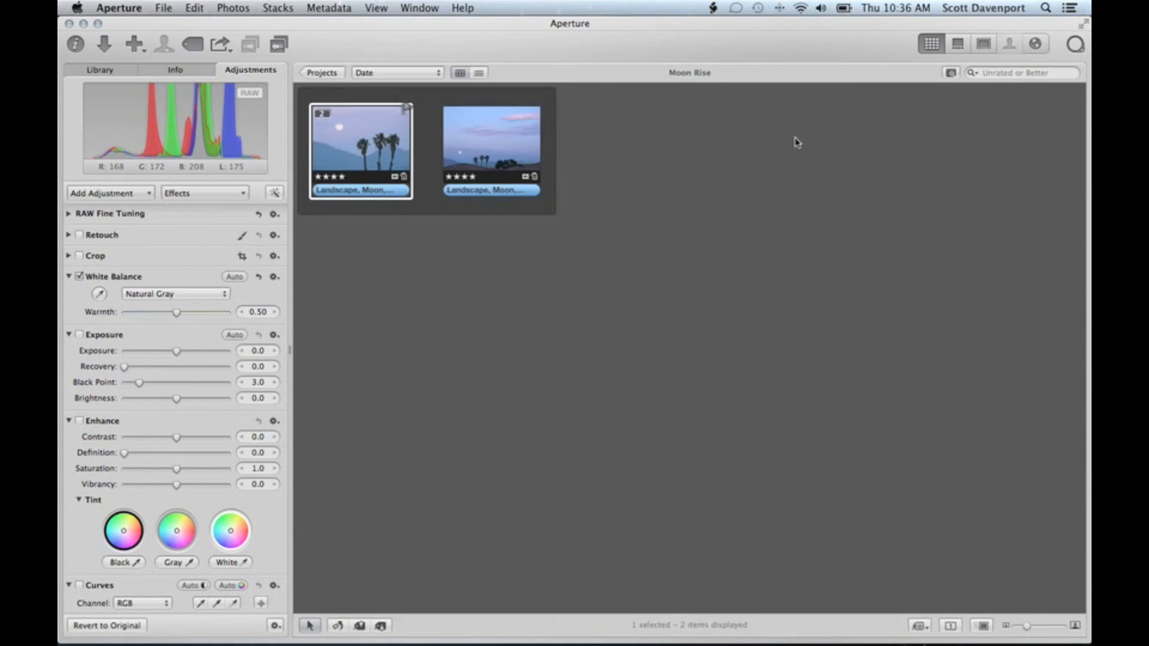
pyautogui.keyDown('shift'); pyautogui.click(529, 145); pyautogui.keyUp('shift')
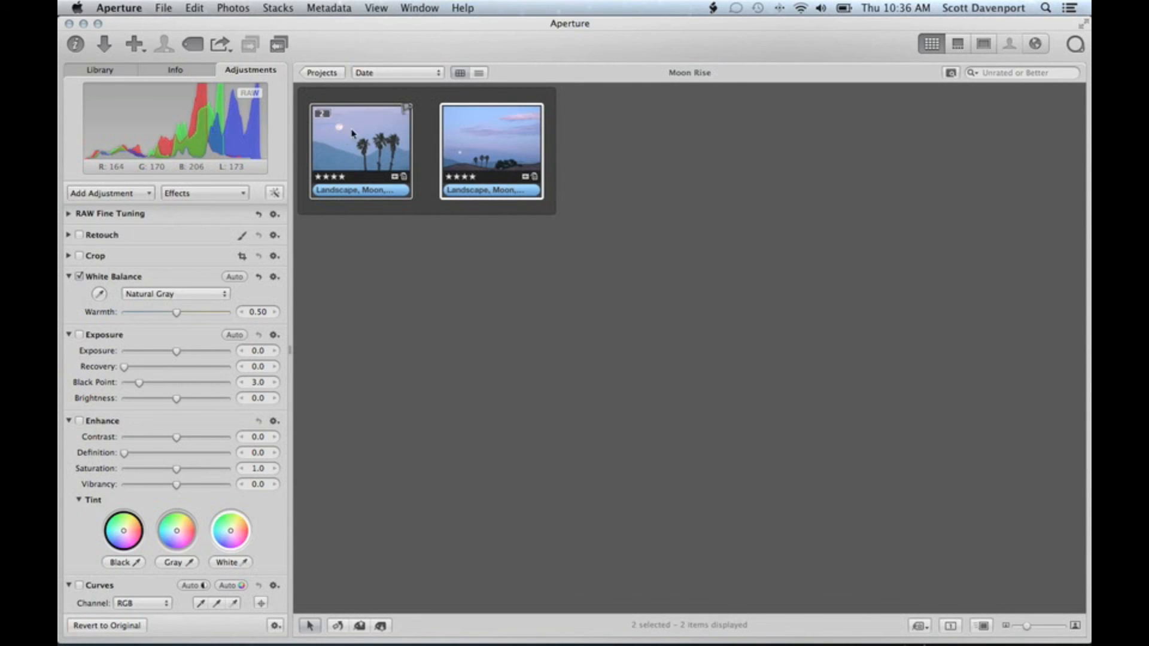
pyautogui.rightClick(485, 134)
pyautogui.moveTo(539, 148)
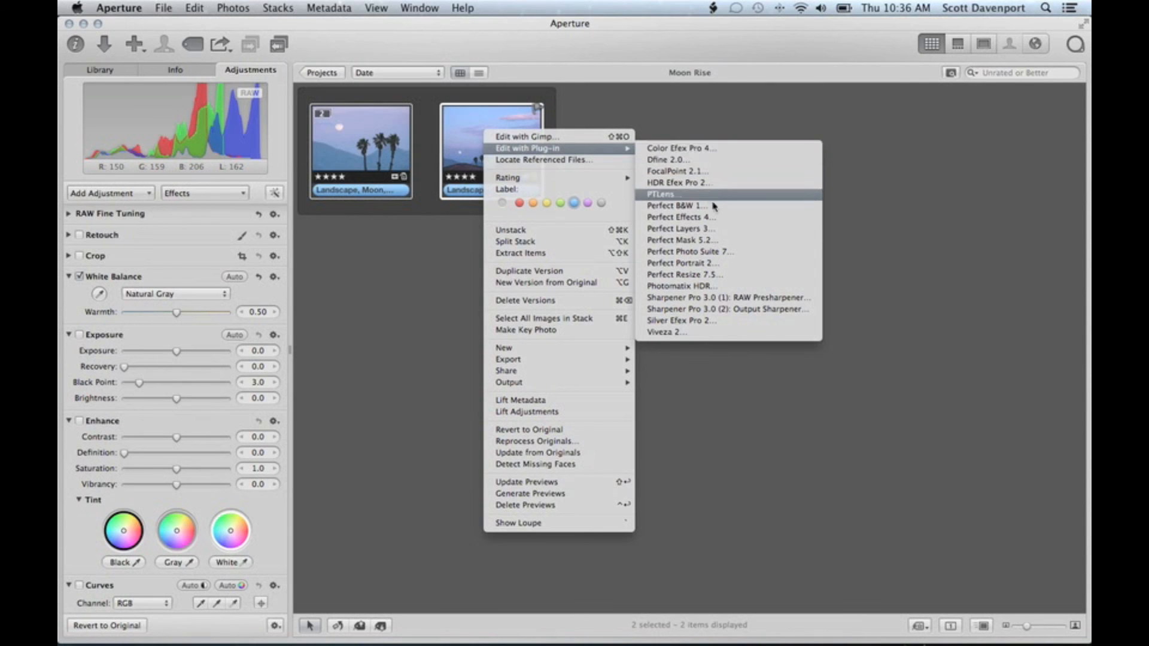
pyautogui.click(726, 231)
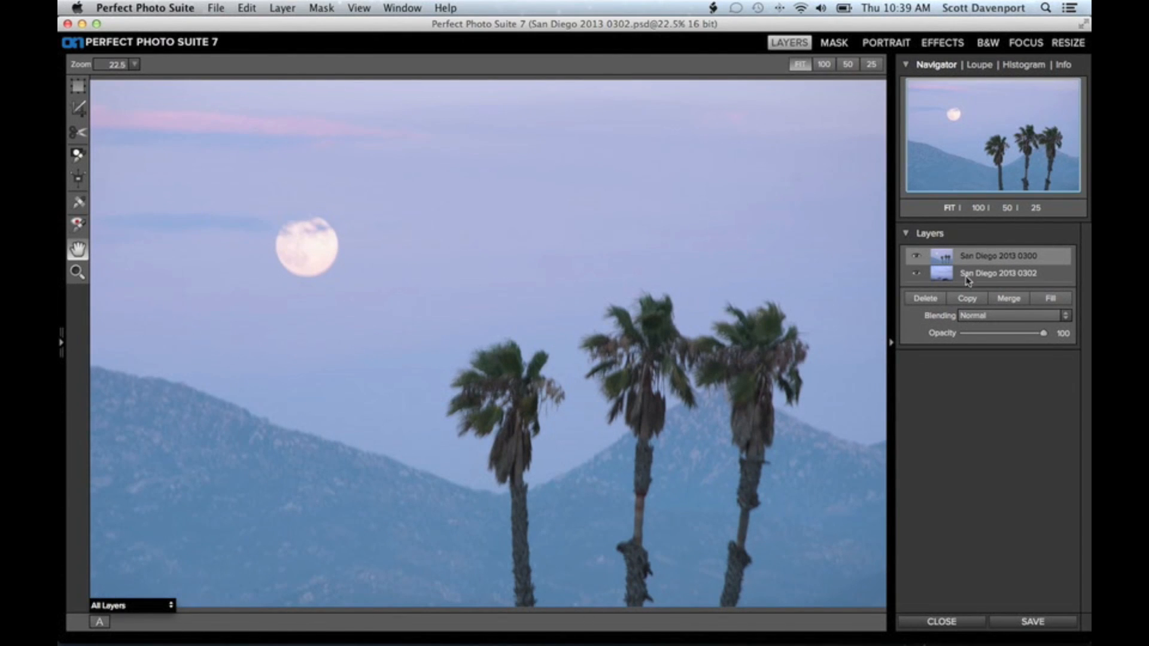
# Briefly hide the San Diego 2013 0300 layer to view the one beneath, and lower its opacity to 36.
pyautogui.click(918, 258)
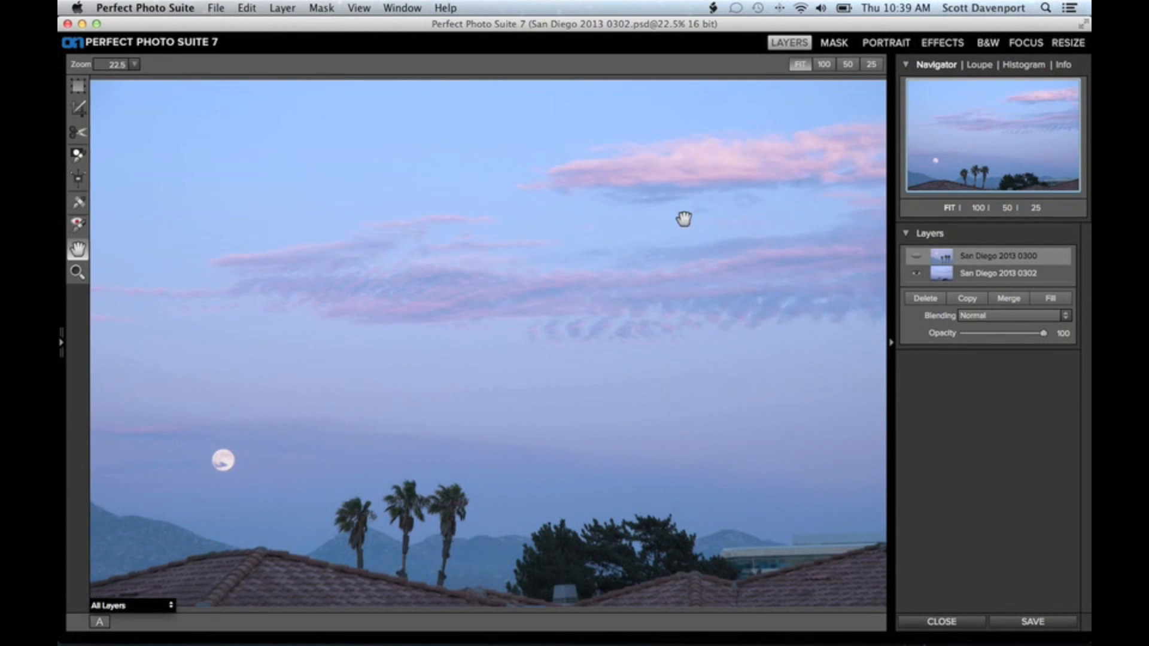
pyautogui.click(918, 258)
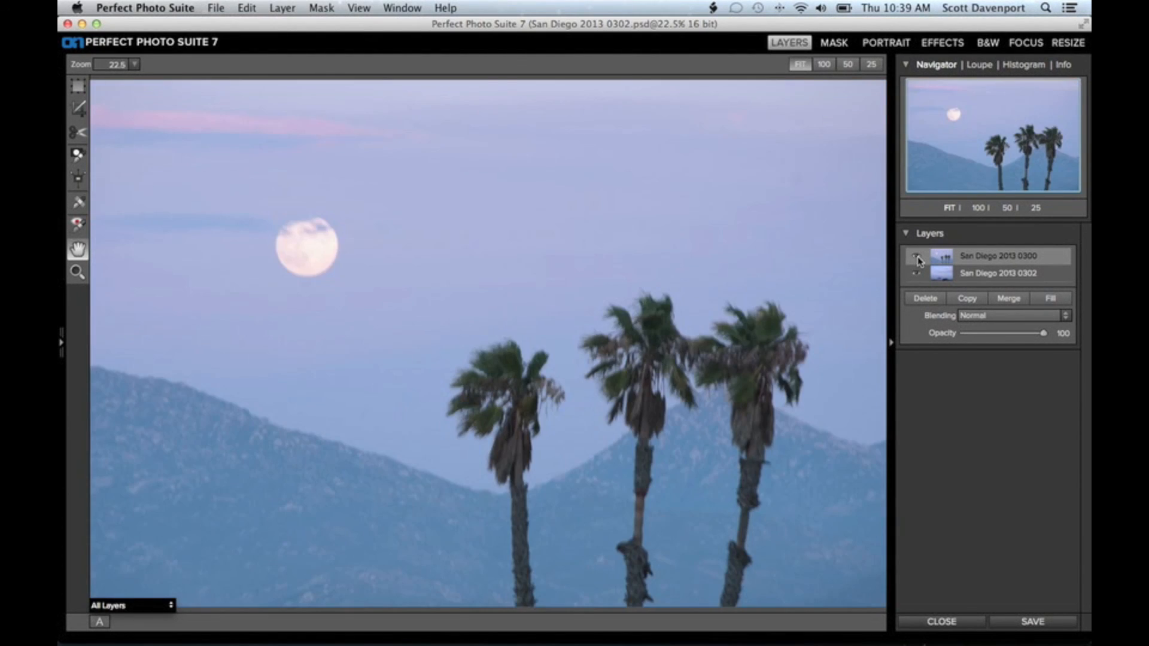
pyautogui.moveTo(1046, 337); pyautogui.dragTo(994, 337)
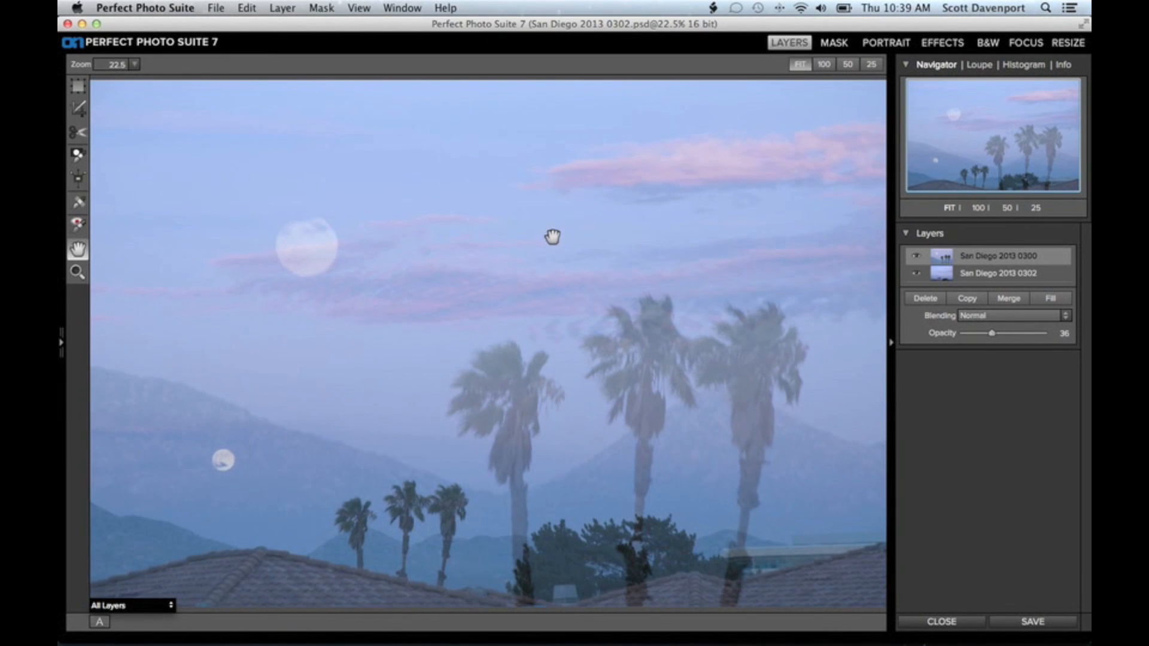
# Move the San Diego 2013 0302 layer upward, widen it to 5061 to reach the canvas's left edge, and apply the transform.
pyautogui.click(970, 277)
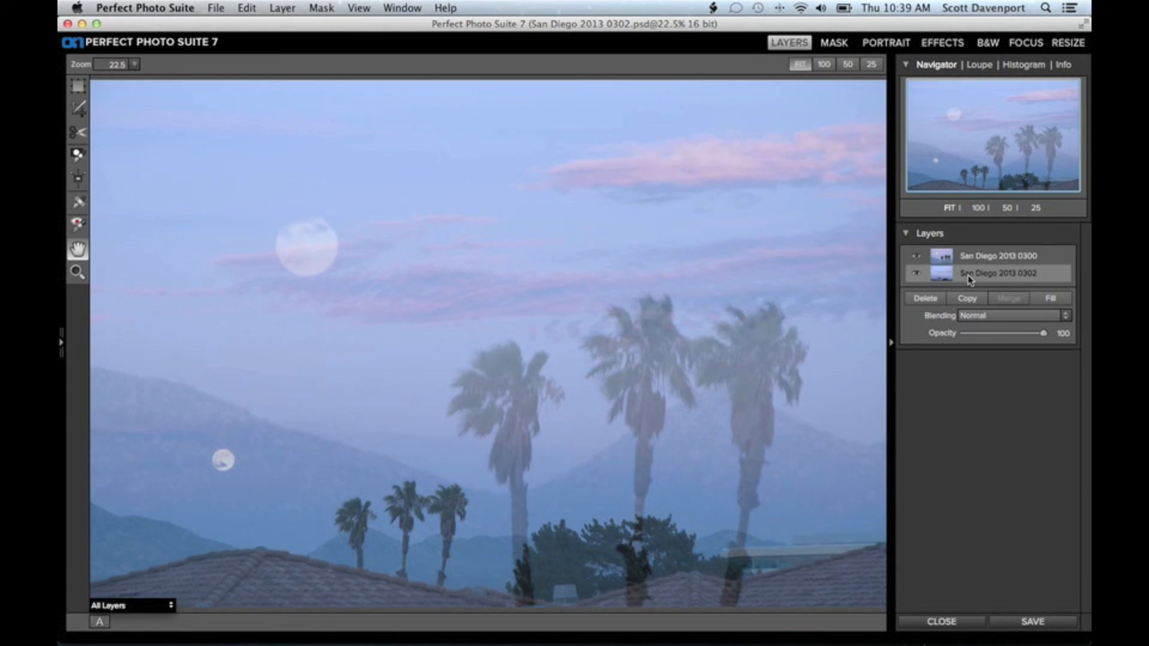
pyautogui.click(82, 90)
pyautogui.moveTo(603, 298); pyautogui.dragTo(639, 248)
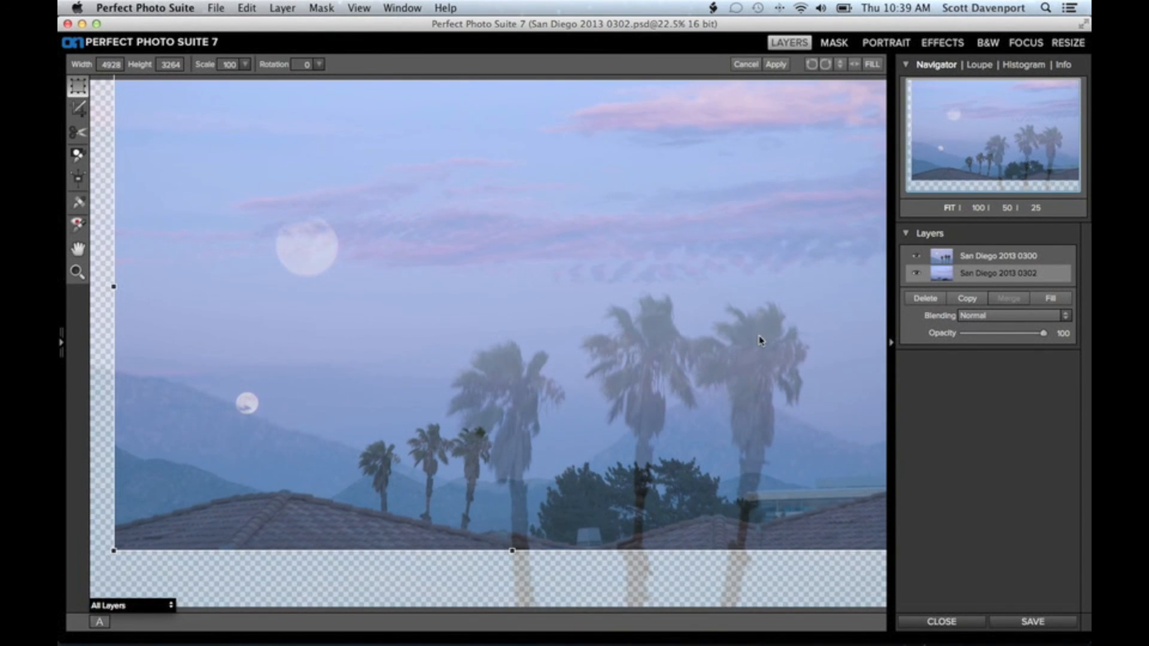
pyautogui.moveTo(713, 231); pyautogui.dragTo(712, 227)
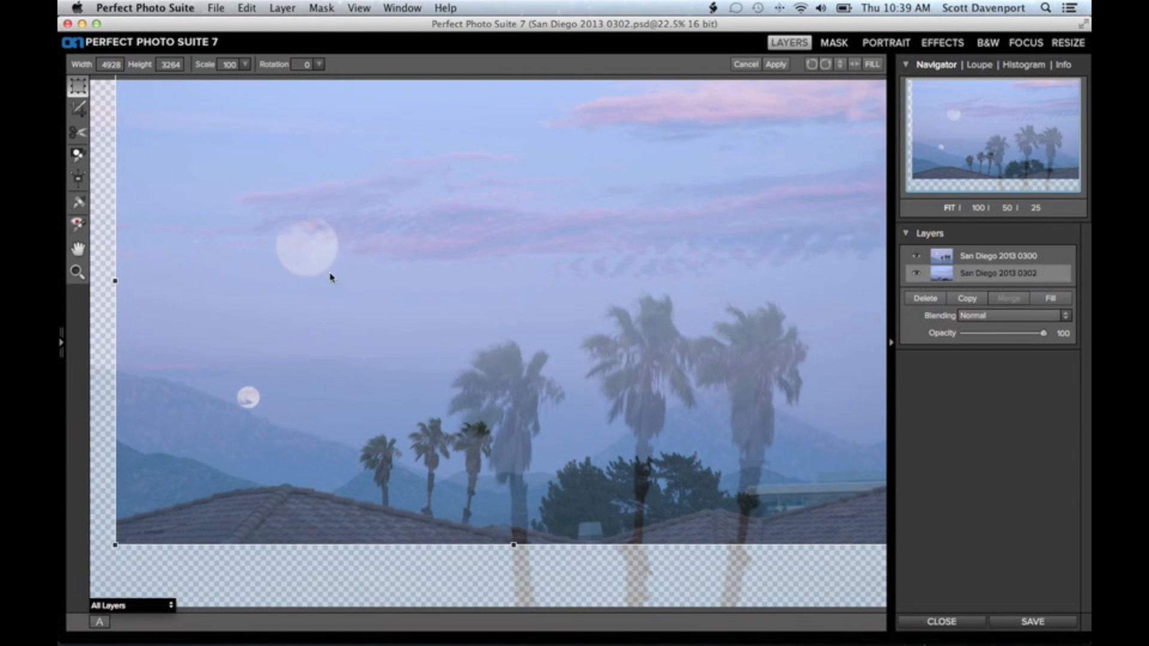
pyautogui.moveTo(630, 234); pyautogui.dragTo(636, 239)
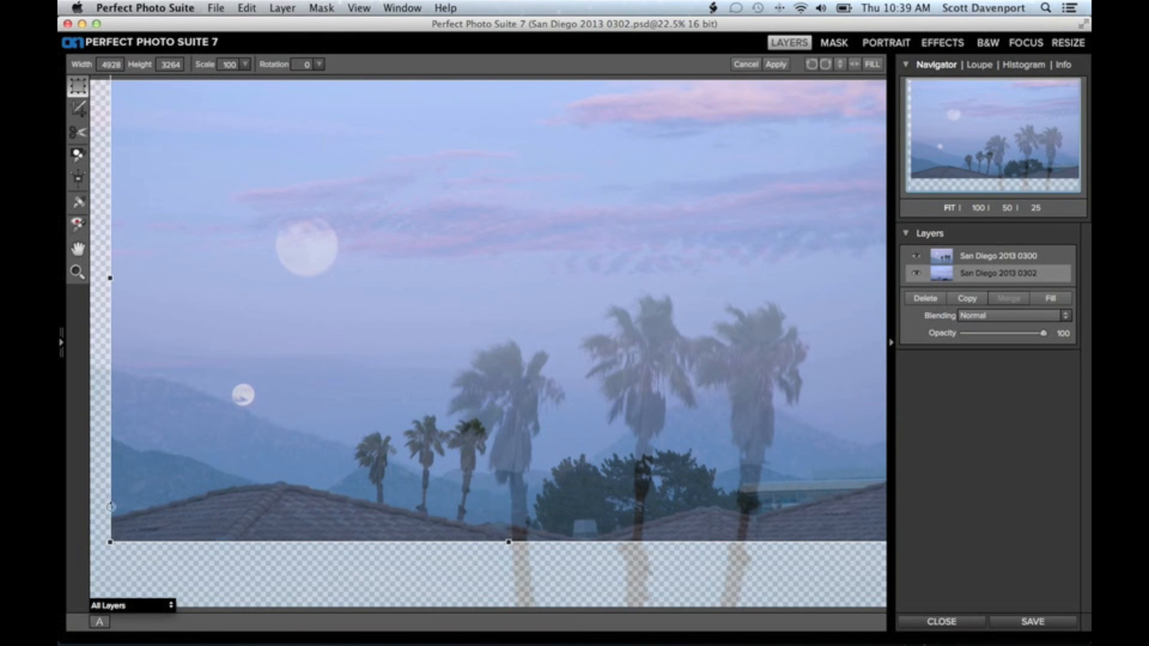
pyautogui.moveTo(111, 281); pyautogui.dragTo(90, 280)
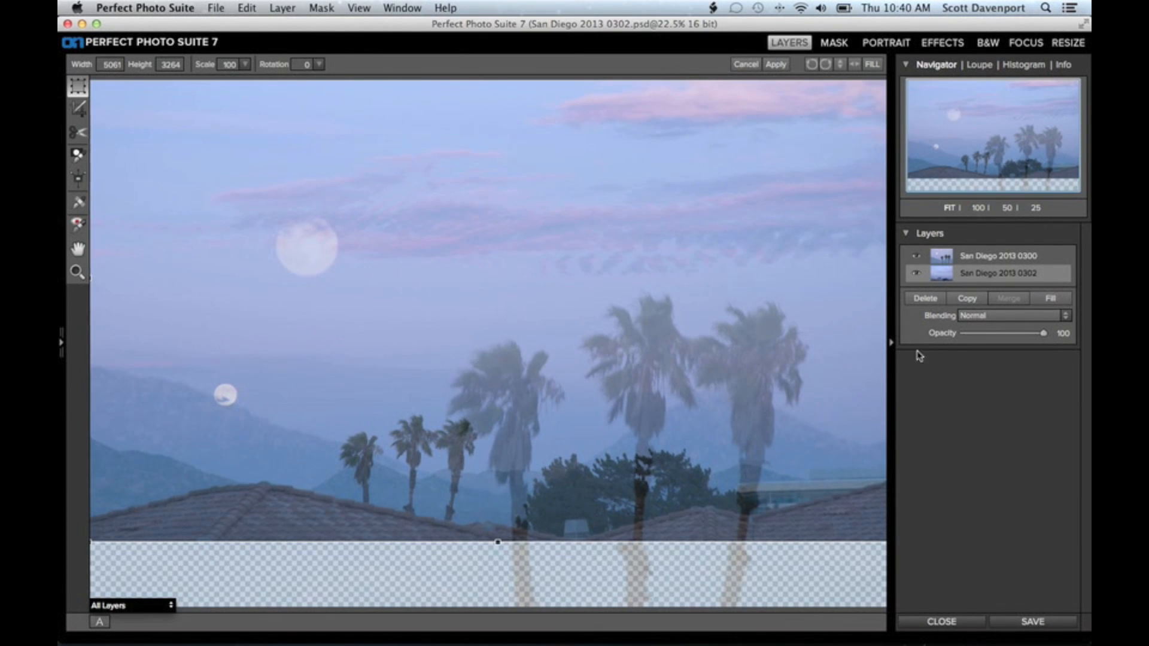
pyautogui.click(777, 65)
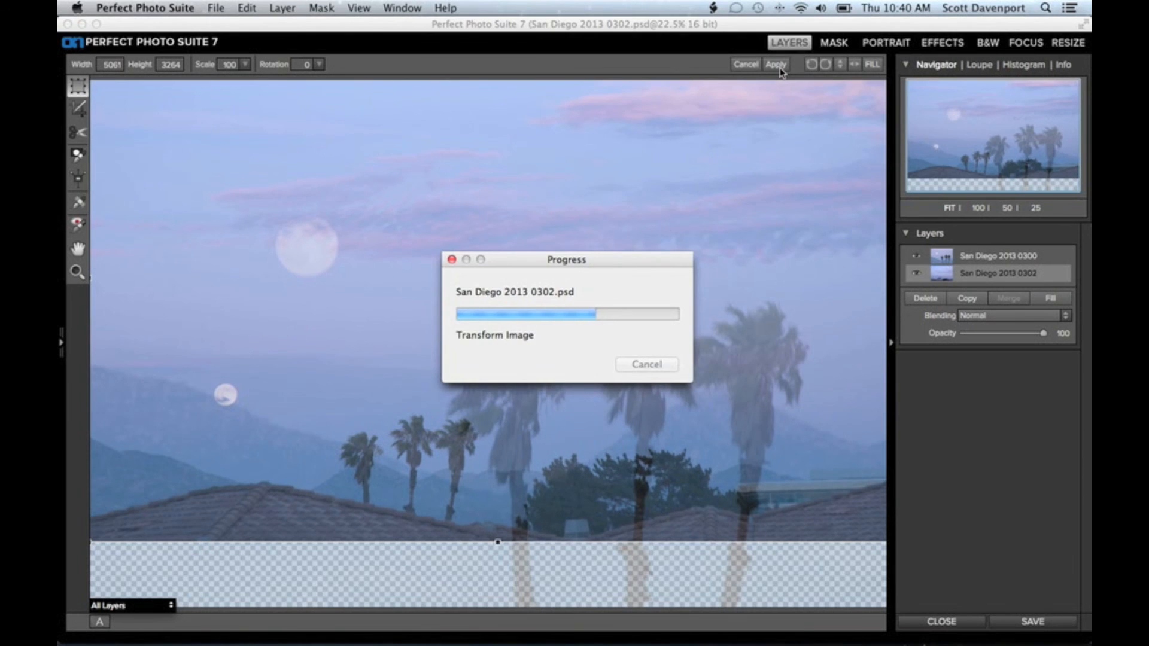
# Restore the San Diego 2013 0300 layer's opacity to 100.
pyautogui.click(1001, 257)
pyautogui.click(1001, 257)
pyautogui.click(993, 334)
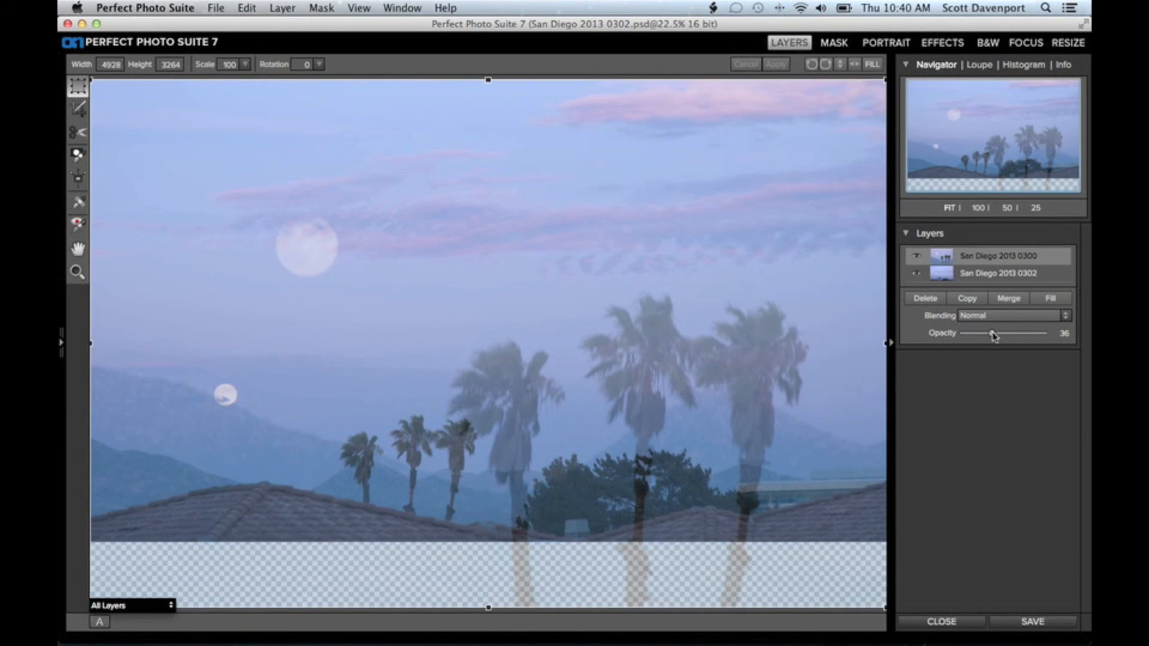
pyautogui.moveTo(994, 334); pyautogui.dragTo(1074, 336)
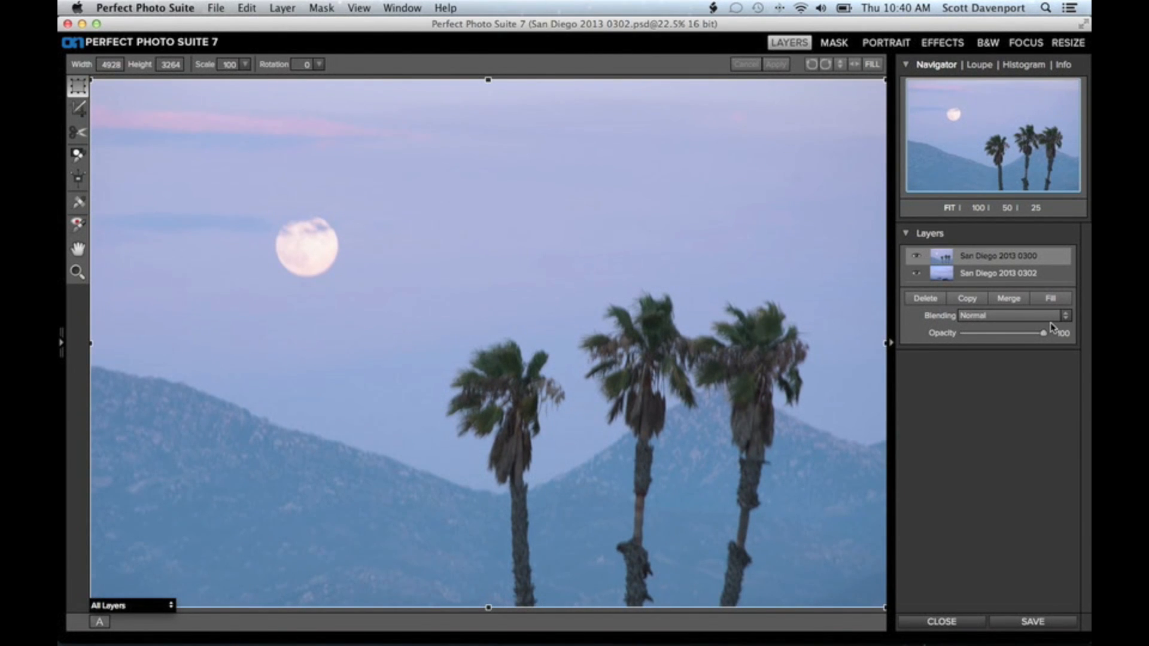
# Duplicate the San Diego 2013 0300 layer and place the copy below all other layers in the stack.
pyautogui.click(289, 9)
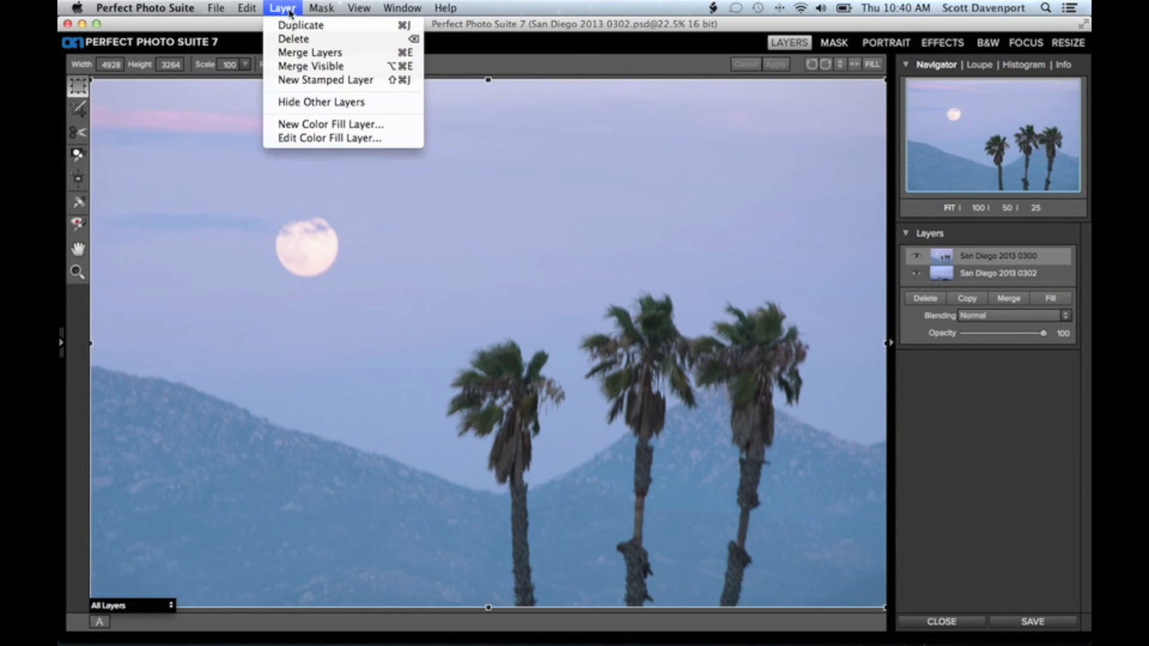
pyautogui.click(289, 26)
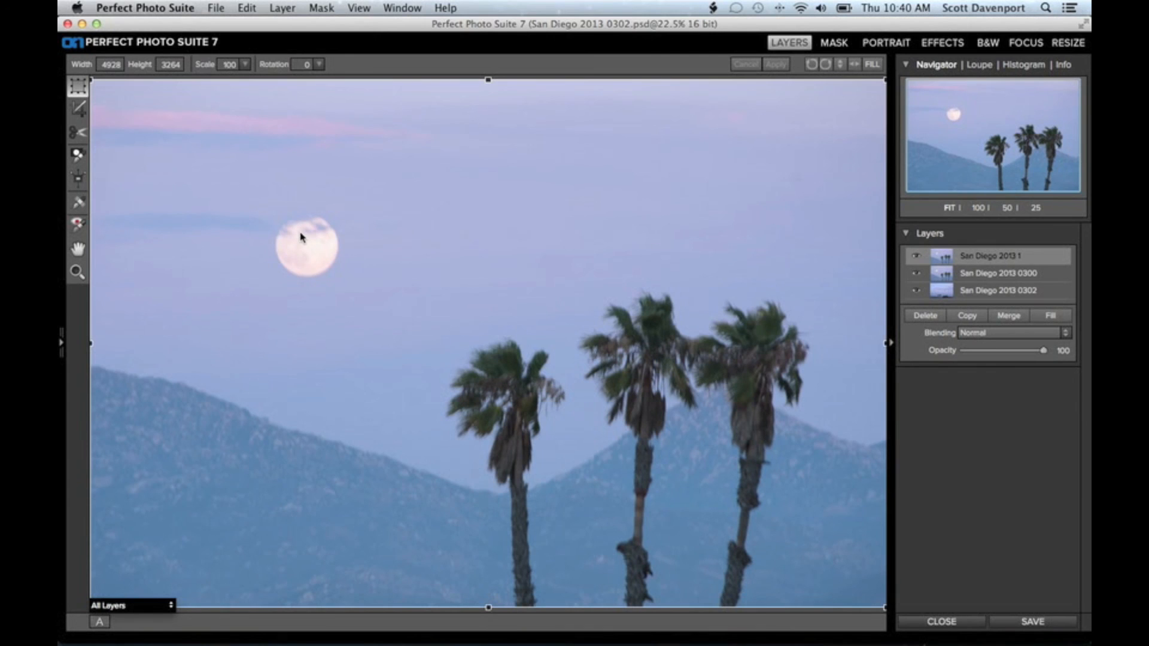
pyautogui.moveTo(975, 258); pyautogui.dragTo(975, 296)
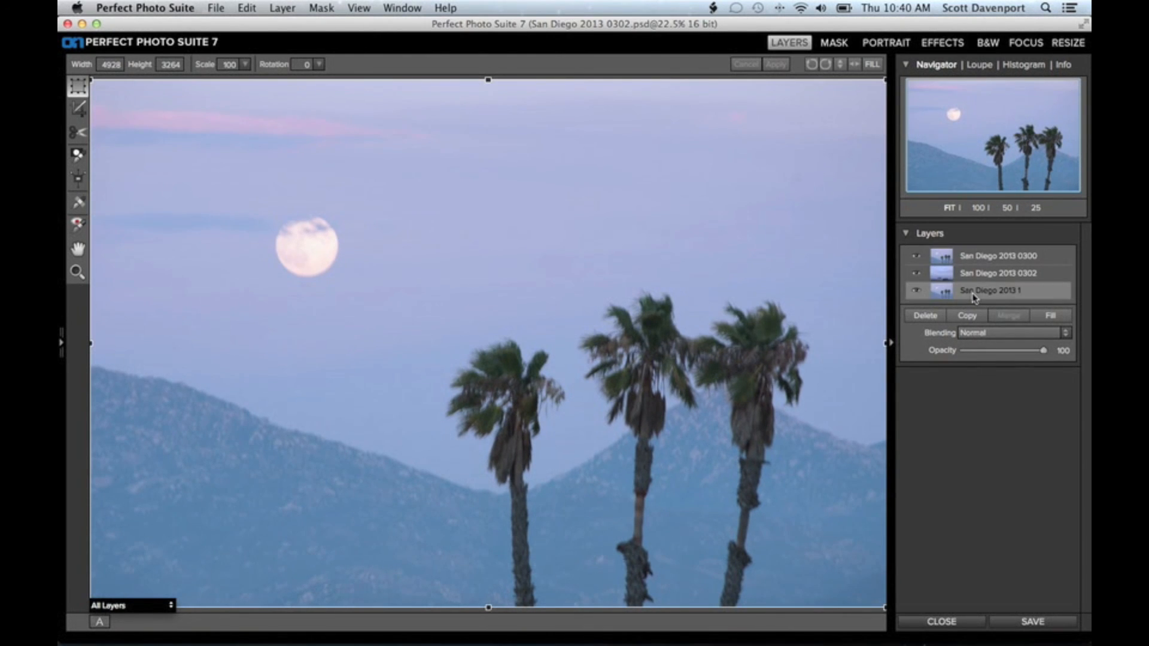
# Select the San Diego 2013 0300 layer and briefly hide it to preview the sky layer beneath.
pyautogui.click(976, 258)
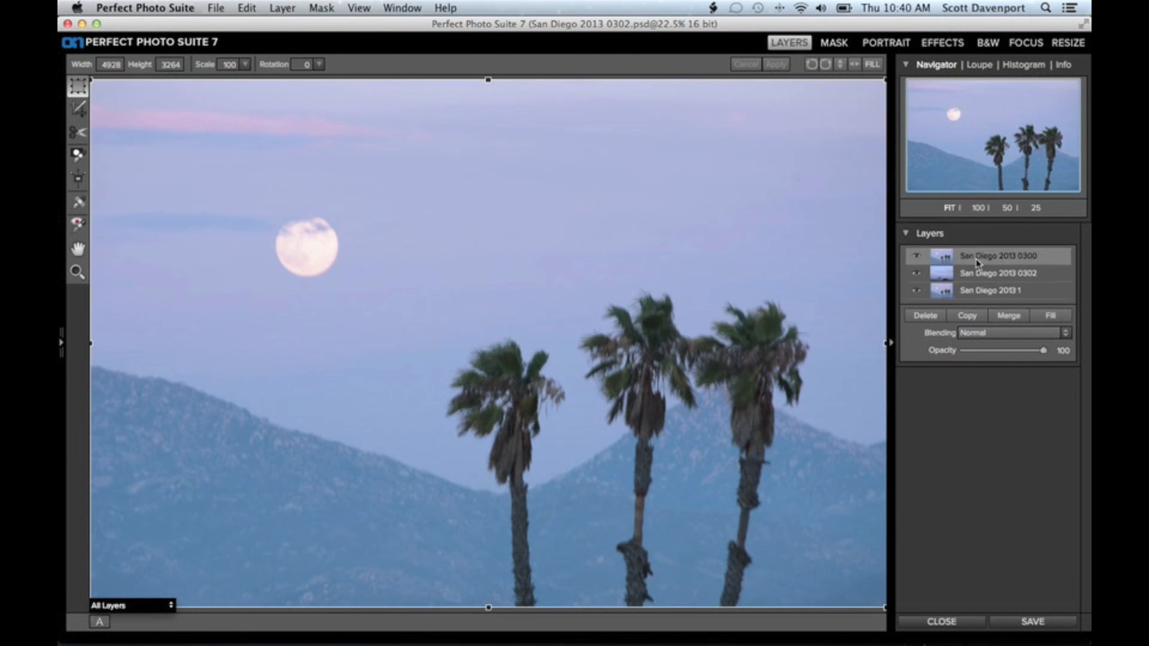
pyautogui.click(917, 257)
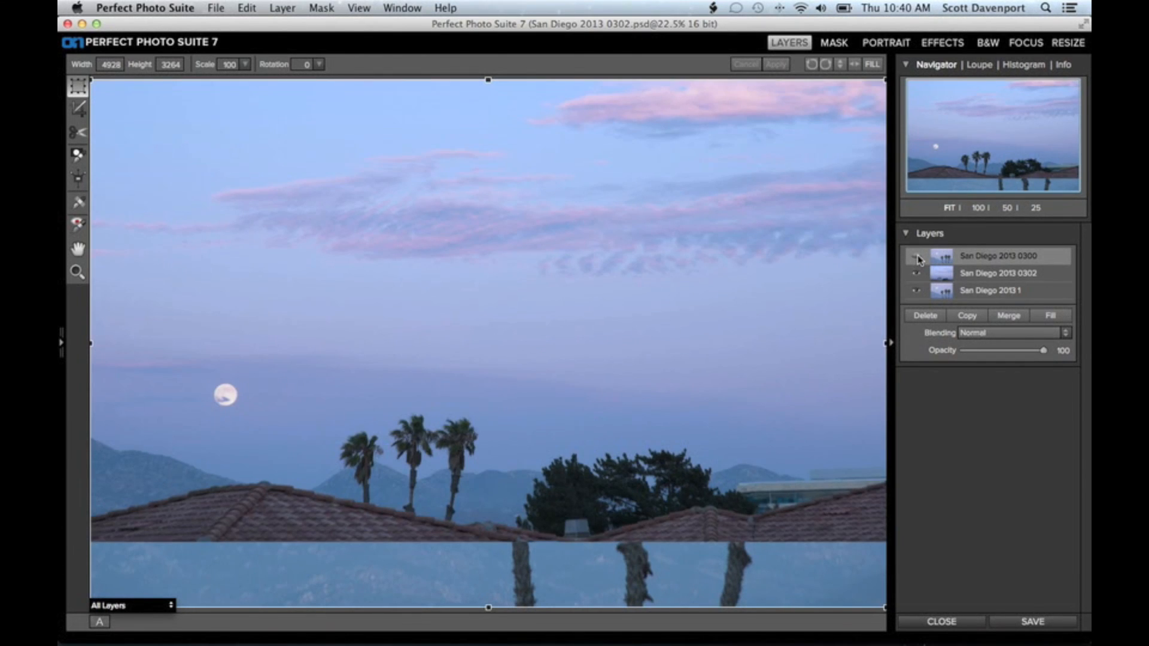
pyautogui.click(918, 258)
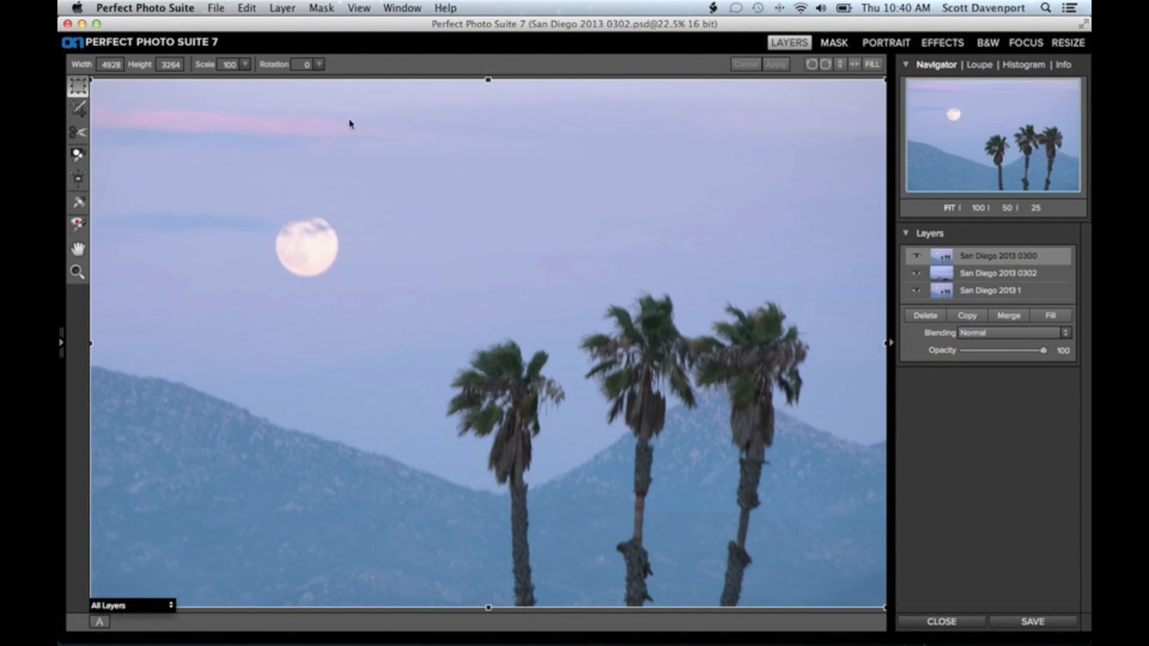
# Mask out the upper sky of the San Diego 2013 0300 layer with a rectangular Masking Bug, rotated to a horizontal transition, feather 19, opacity 100.
pyautogui.click(78, 178)
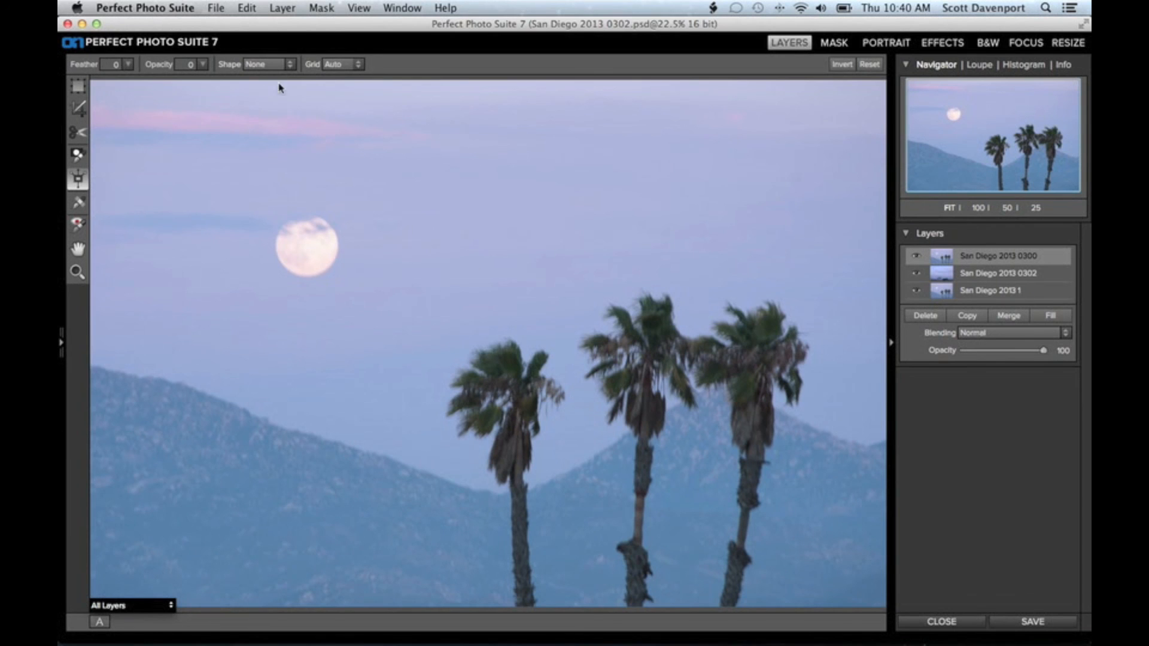
pyautogui.click(693, 177)
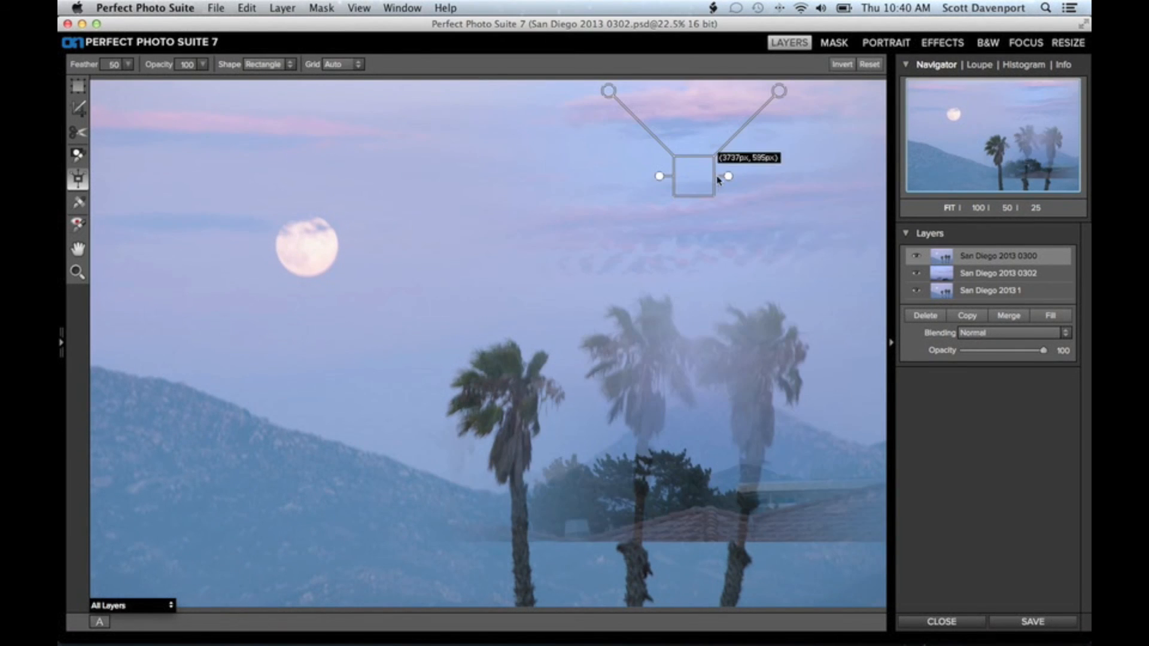
pyautogui.moveTo(728, 178); pyautogui.dragTo(690, 211)
pyautogui.moveTo(90, 65); pyautogui.dragTo(61, 64)
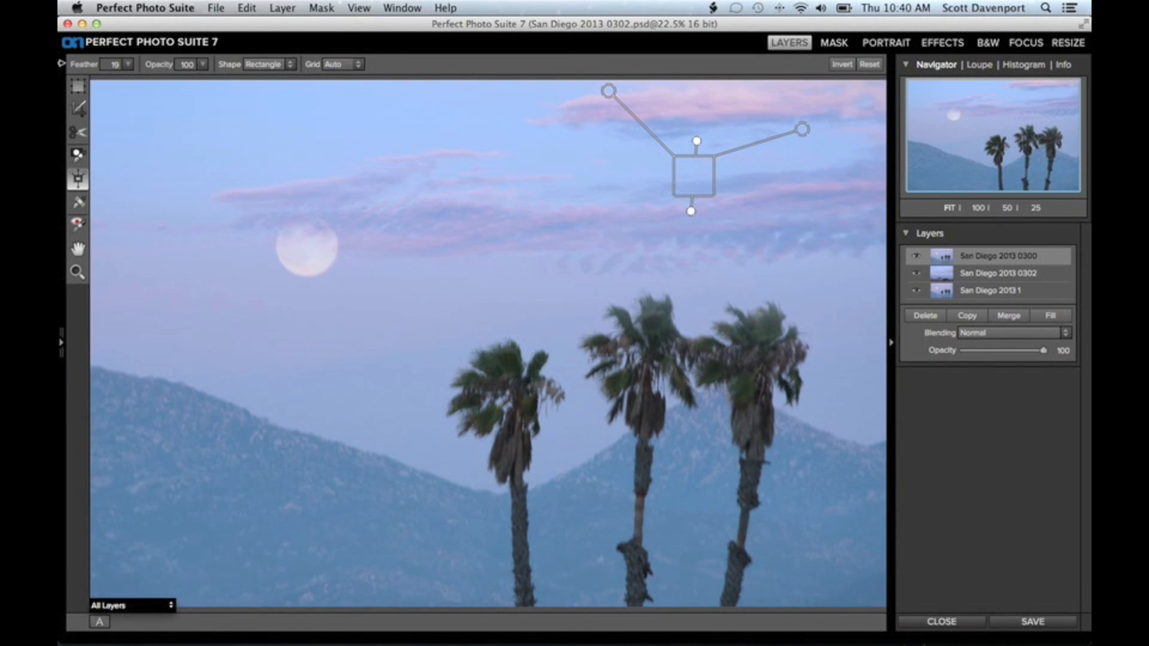
pyautogui.moveTo(688, 175); pyautogui.dragTo(595, 160)
pyautogui.click(606, 169)
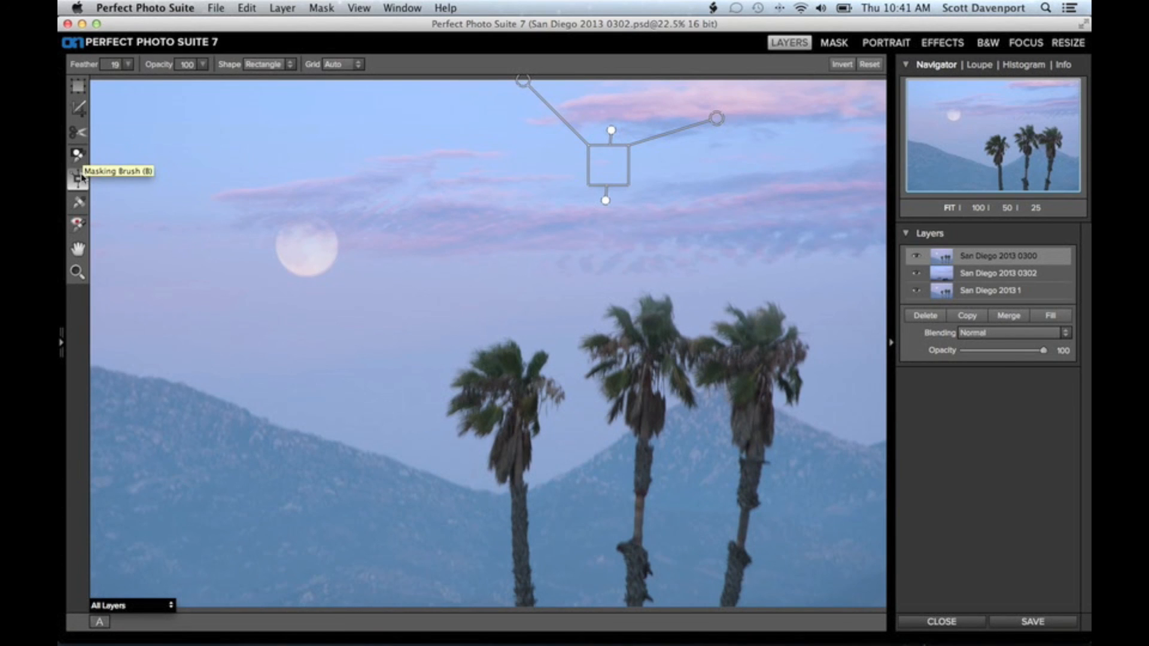
# Remove the faded moon from the San Diego 2013 0300 layer with a retouch brush of size 600, feather 25 and opacity 100.
pyautogui.click(79, 203)
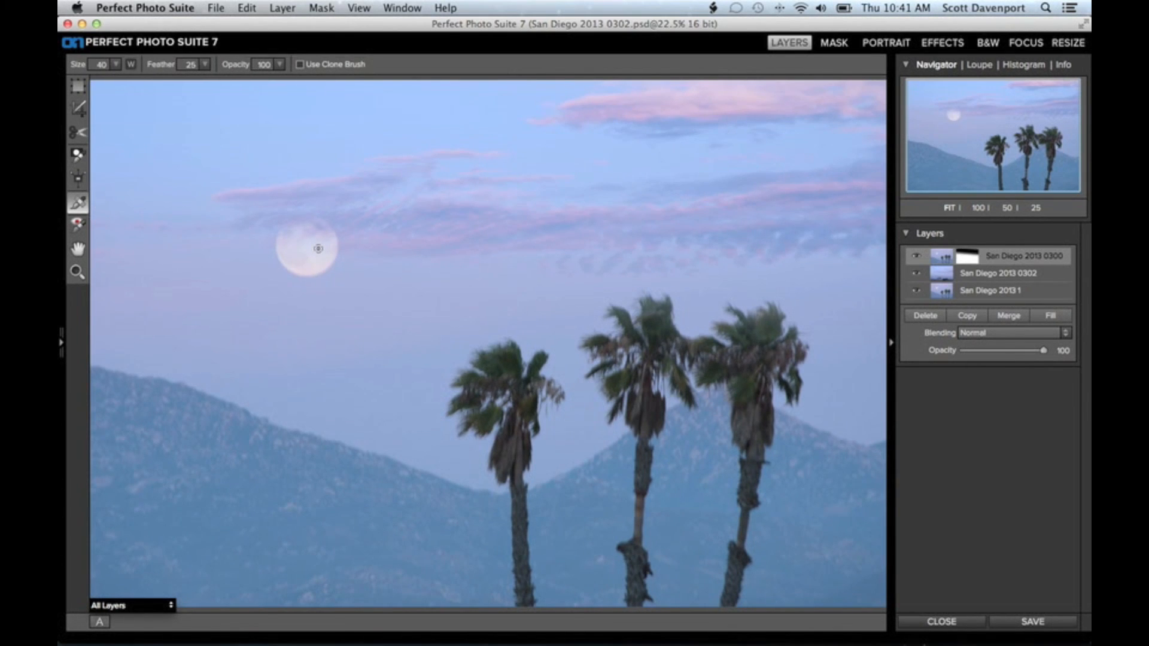
pyautogui.press('[')
pyautogui.press('[')
pyautogui.press('[')
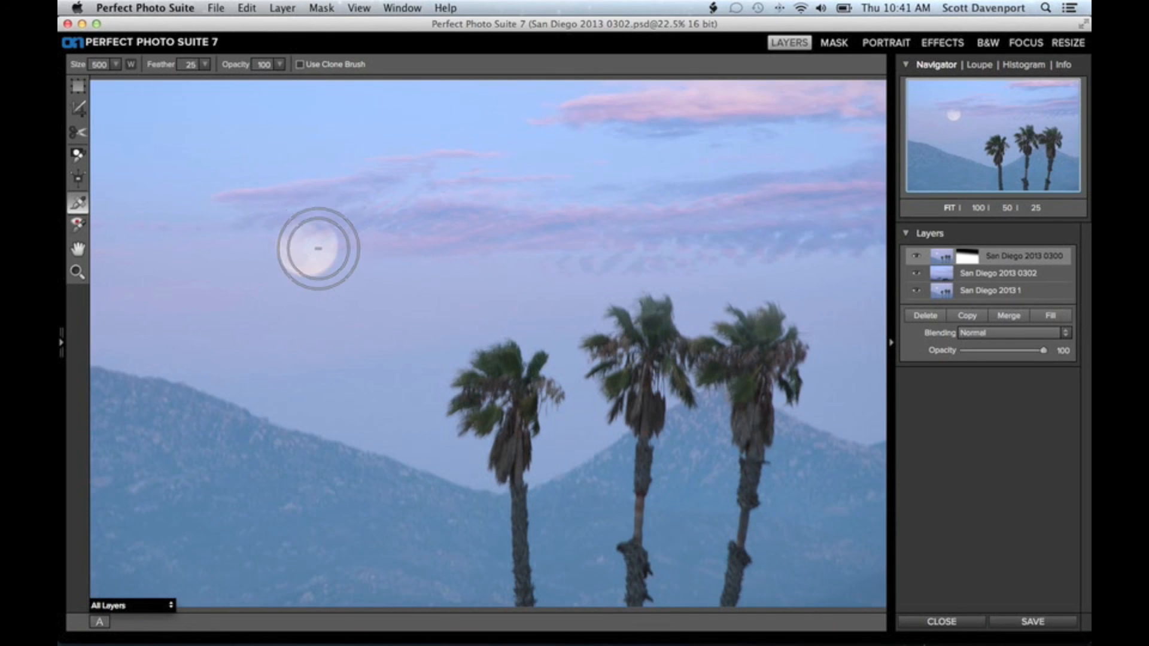
pyautogui.press(']')
pyautogui.press(']')
pyautogui.press(']')
pyautogui.press(']')
pyautogui.press(']')
pyautogui.press('[')
pyautogui.press('[')
pyautogui.press('[')
pyautogui.press('[')
pyautogui.press('[')
pyautogui.press('[')
pyautogui.press('[')
pyautogui.press('[')
pyautogui.press(']')
pyautogui.press(']')
pyautogui.press(']')
pyautogui.press(']')
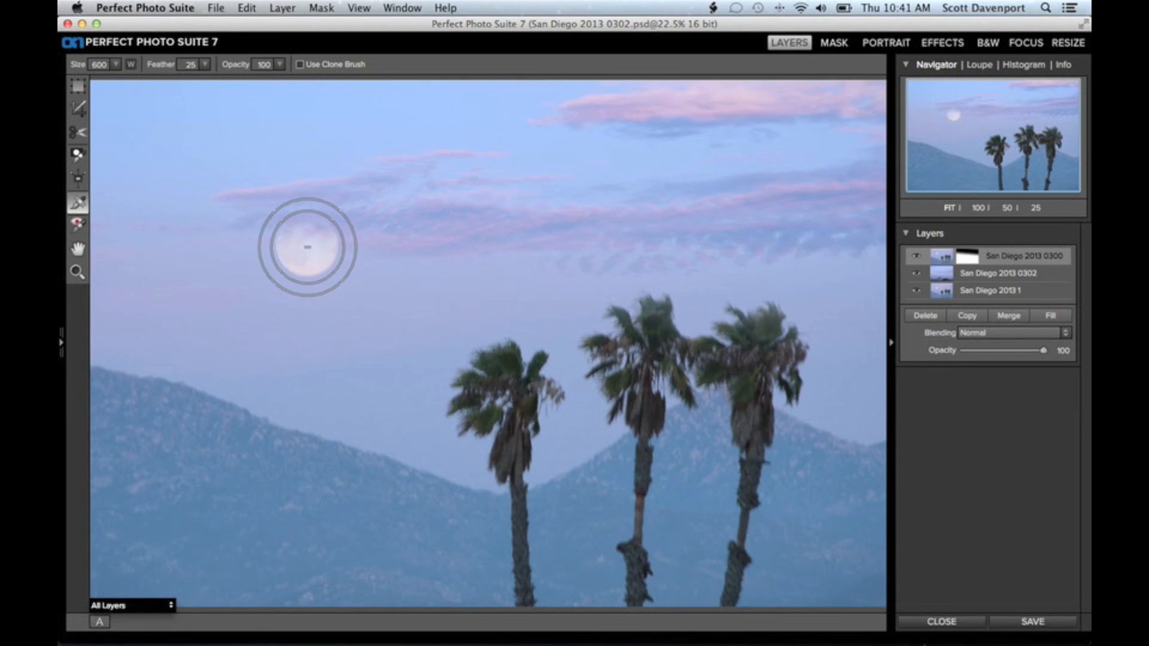
pyautogui.click(307, 246)
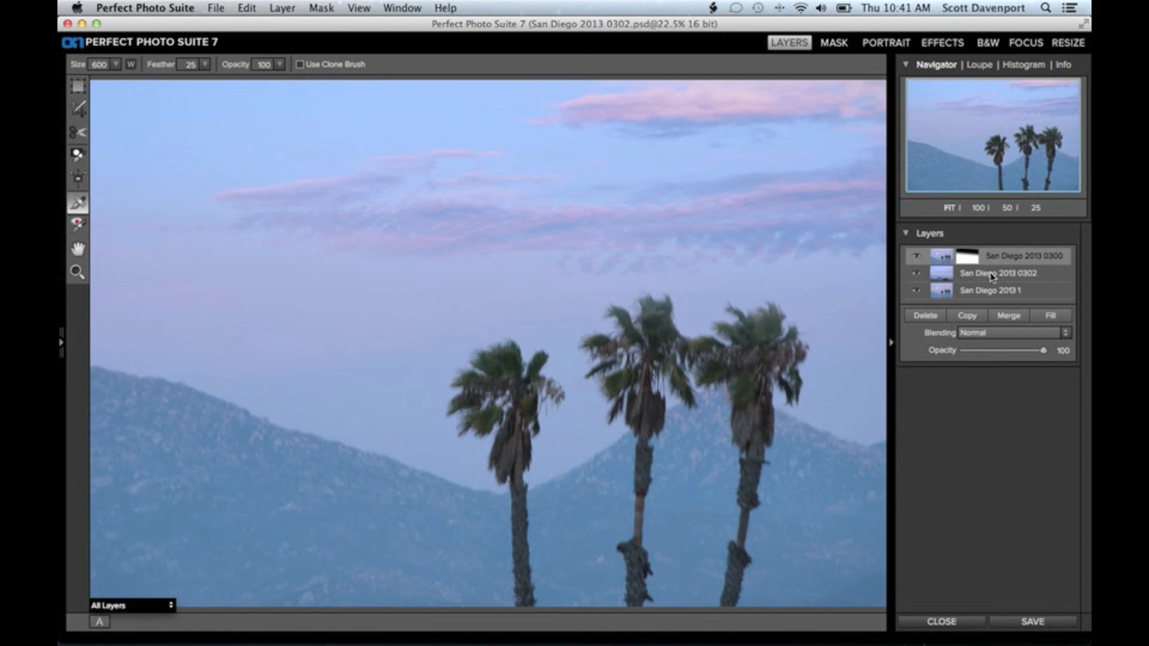
# Merge the San Diego 2013 0300 layer with the 0302 layer and lower the merged layer's opacity to 43.
pyautogui.click(1017, 315)
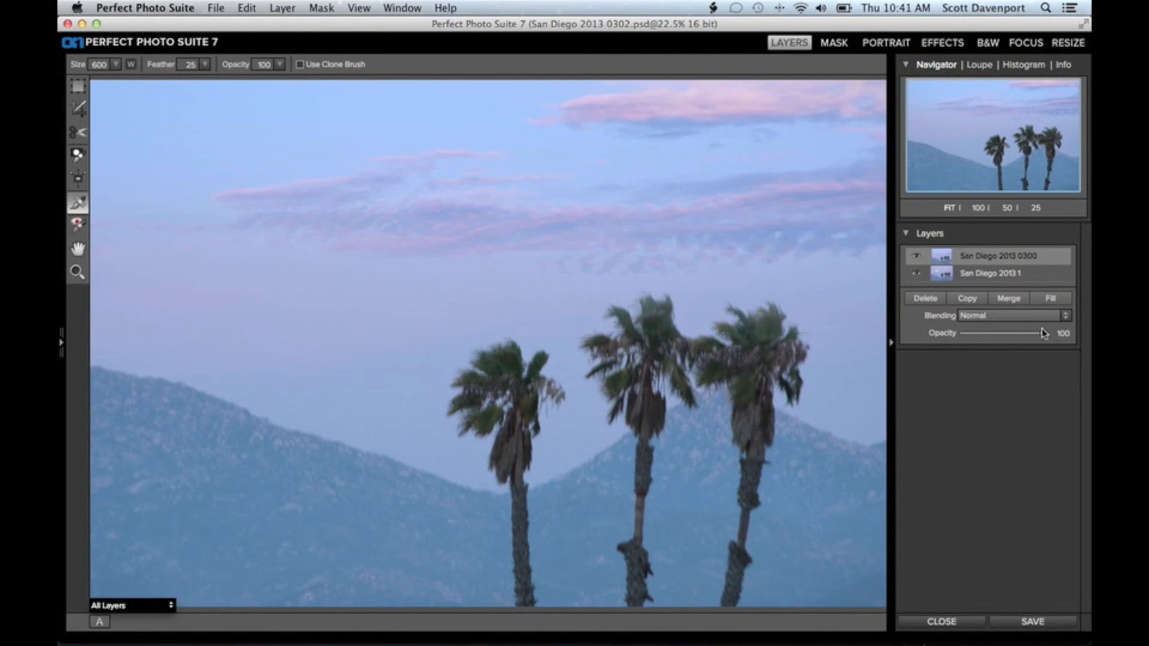
pyautogui.moveTo(1043, 337); pyautogui.dragTo(998, 337)
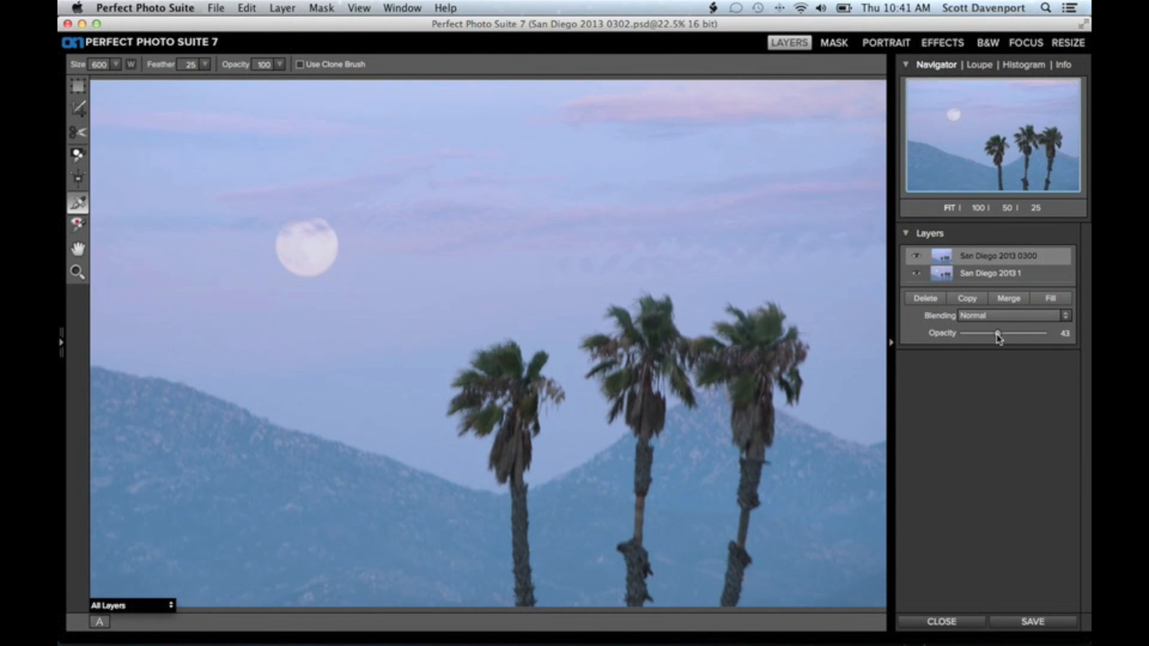
# Move the San Diego 2013 1 layer down and slightly right so its moon sits closer to the mountains, and apply the transform.
pyautogui.click(987, 279)
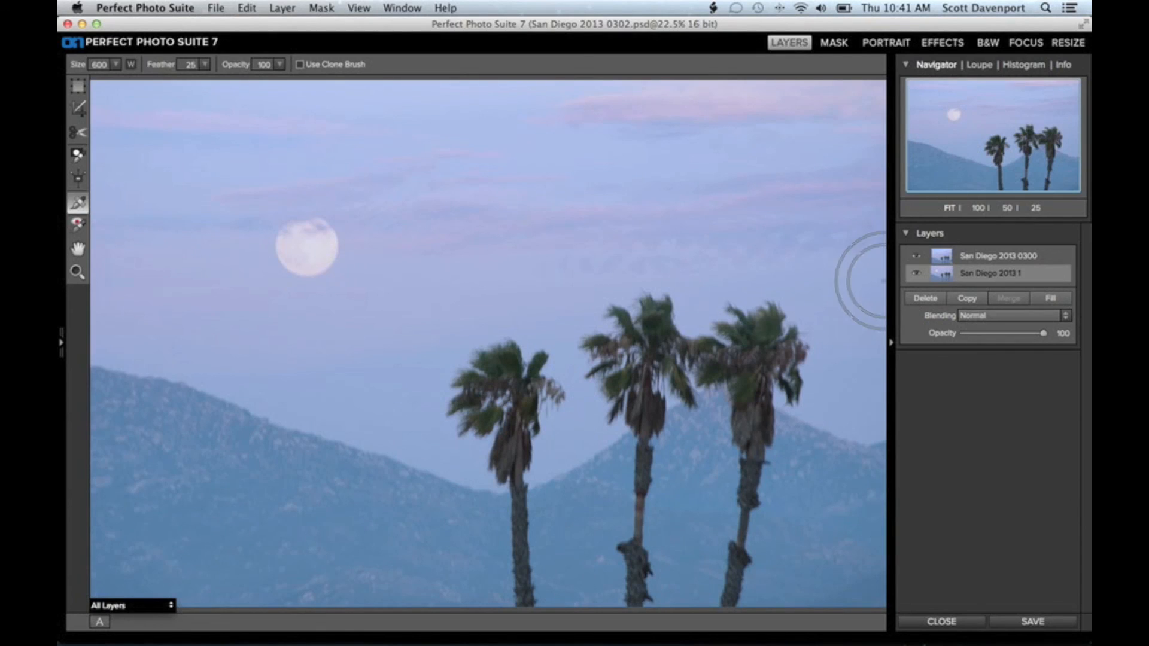
pyautogui.click(78, 87)
pyautogui.moveTo(350, 264); pyautogui.dragTo(369, 344)
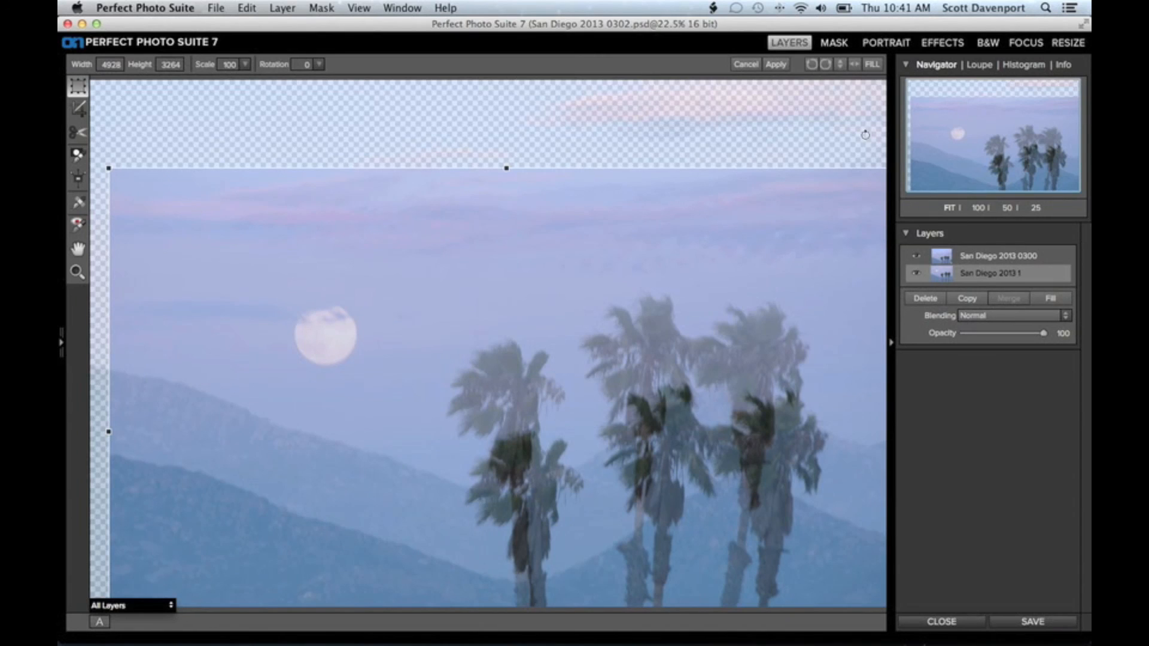
pyautogui.click(777, 64)
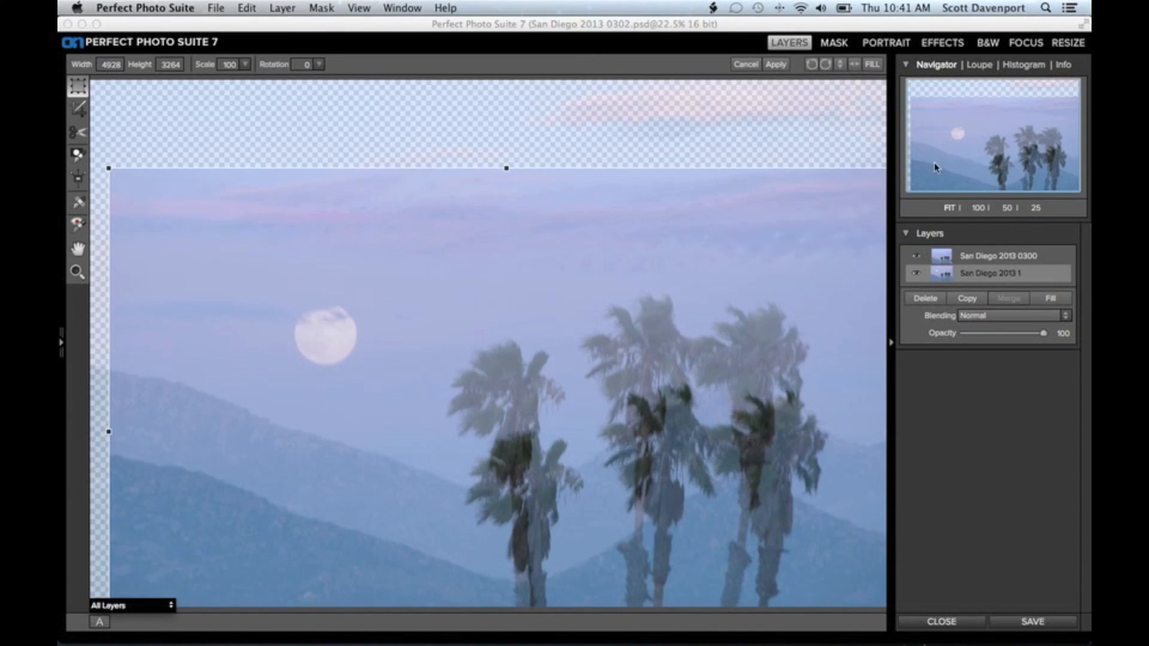
# Paint out the merged San Diego 2013 0300 layer over the moon with a size 500 masking brush, feather 25, and restore the layer's opacity to 100.
pyautogui.click(994, 259)
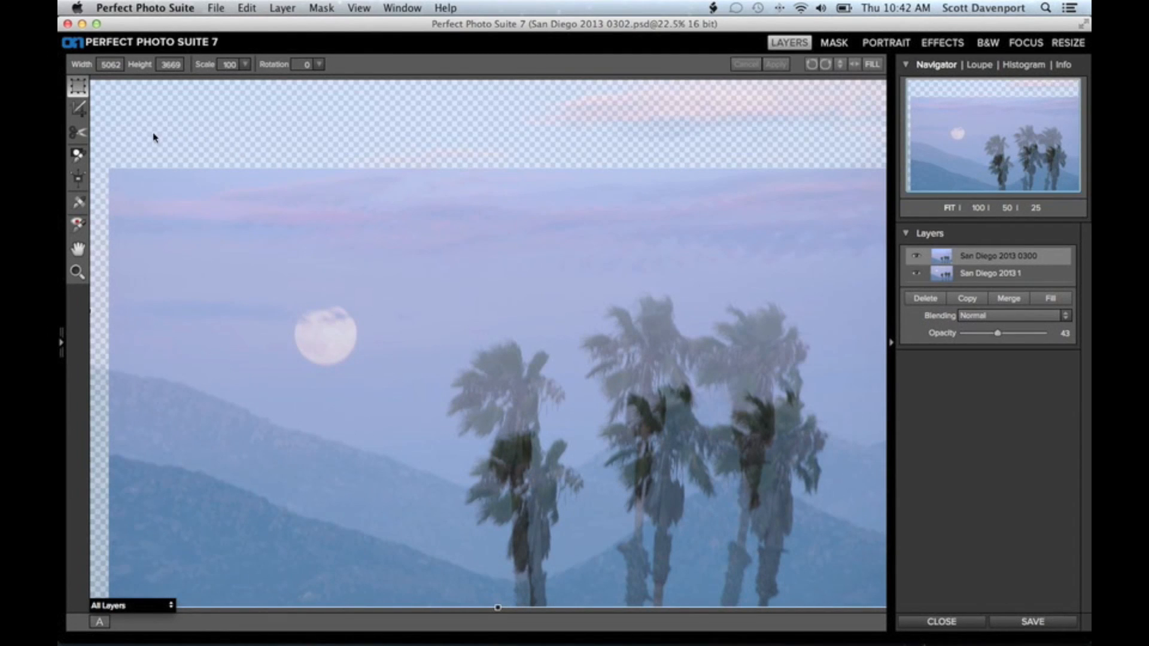
pyautogui.click(78, 155)
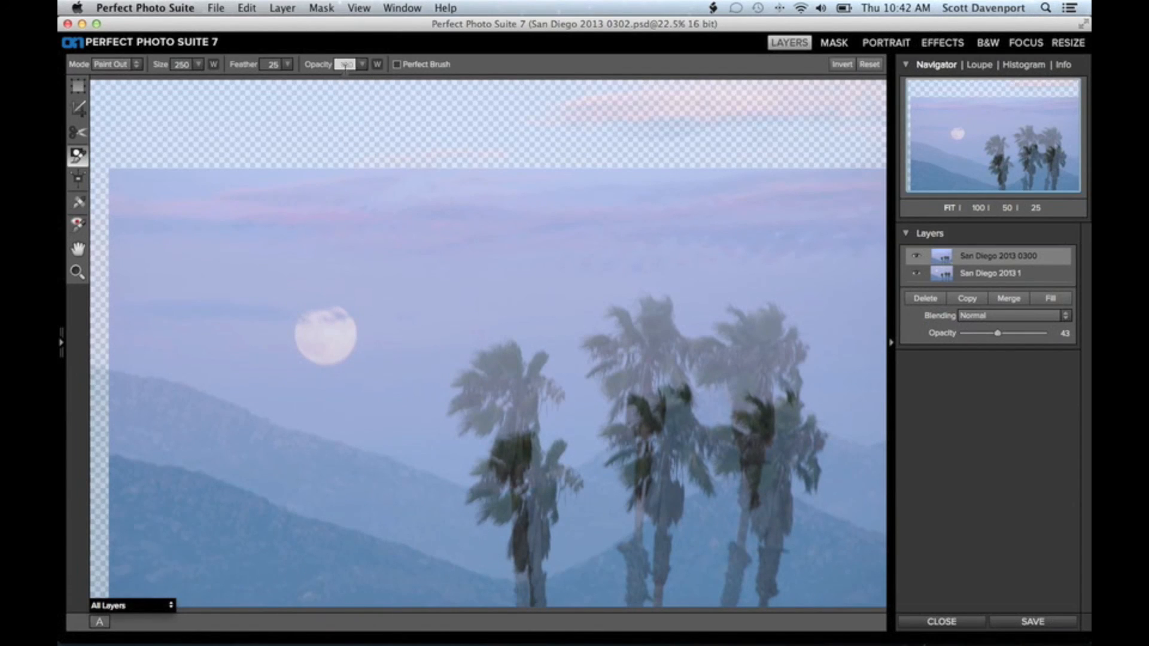
pyautogui.press('[')
pyautogui.press('[')
pyautogui.press('[')
pyautogui.press('[')
pyautogui.press(']')
pyautogui.press(']')
pyautogui.press(']')
pyautogui.press(']')
pyautogui.press(']')
pyautogui.press(']')
pyautogui.press(']')
pyautogui.press('[')
pyautogui.click(325, 334)
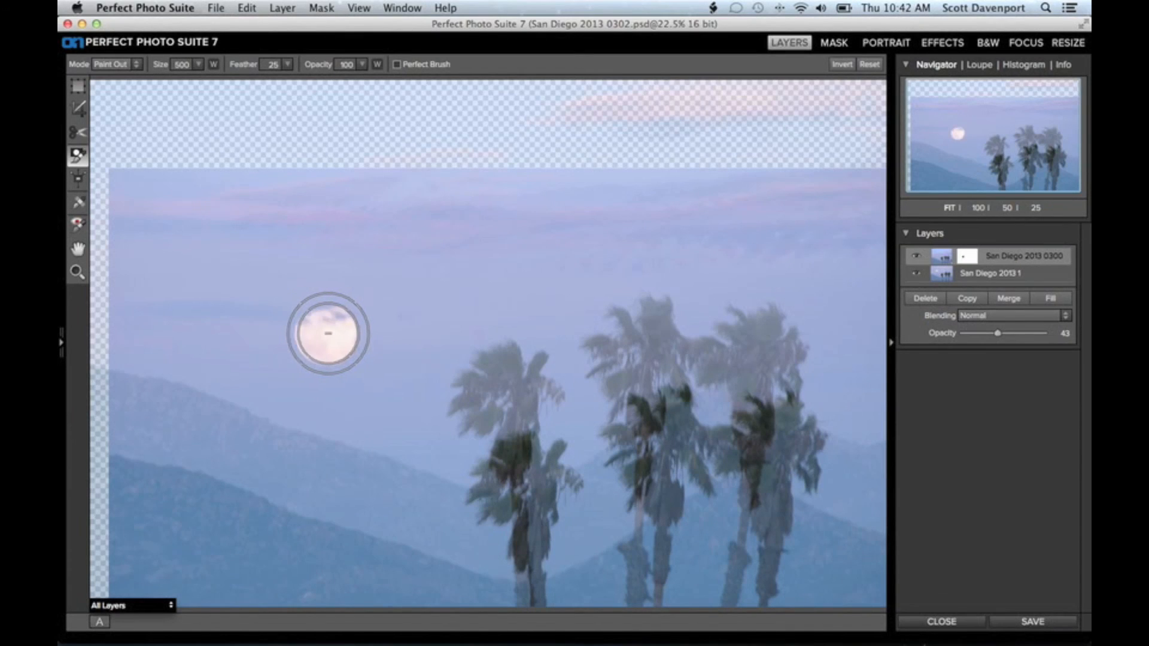
pyautogui.moveTo(998, 334); pyautogui.dragTo(1043, 334)
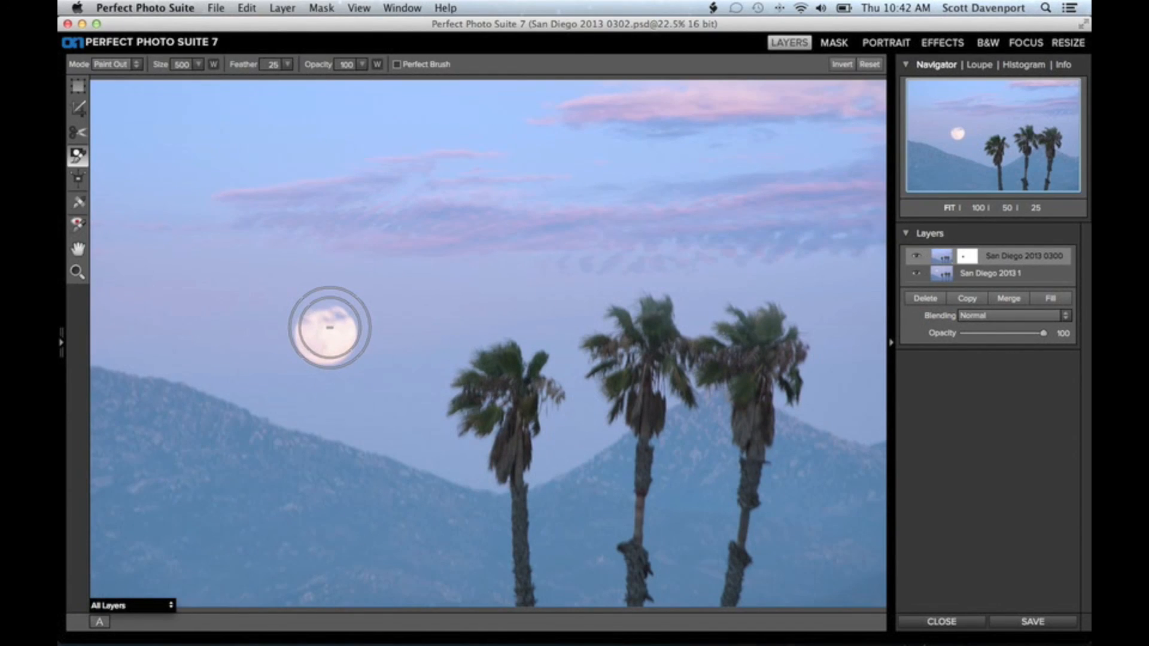
# Save and close the composite, and select its thumbnail in Aperture's Moon Rise project.
pyautogui.click(1024, 623)
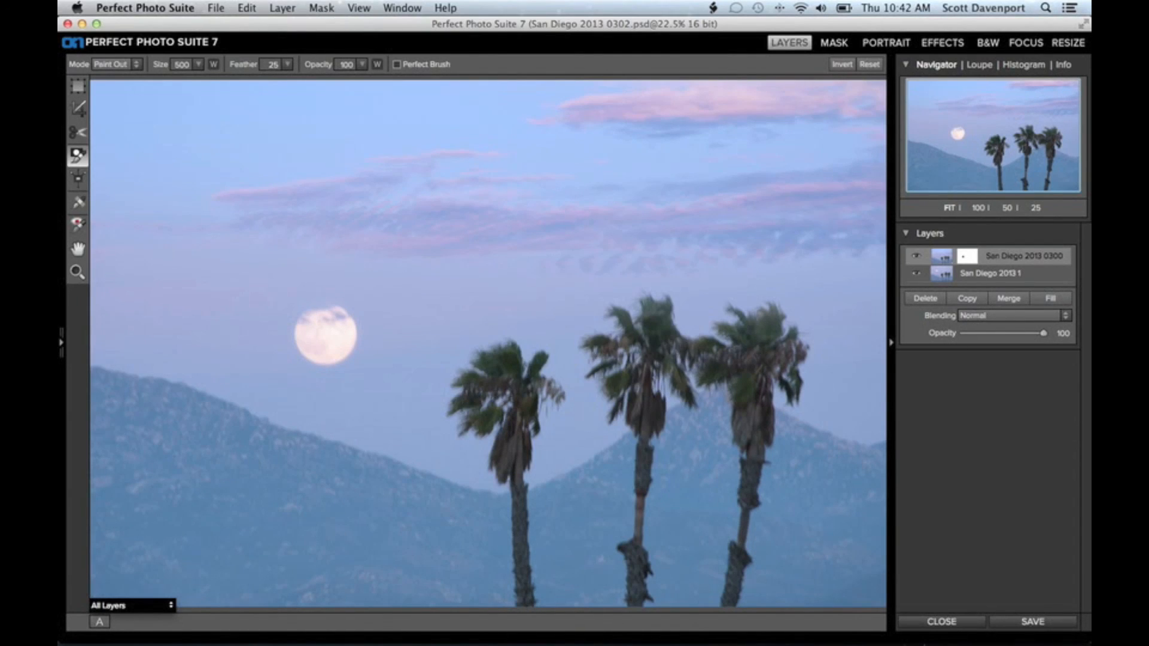
pyautogui.click(974, 621)
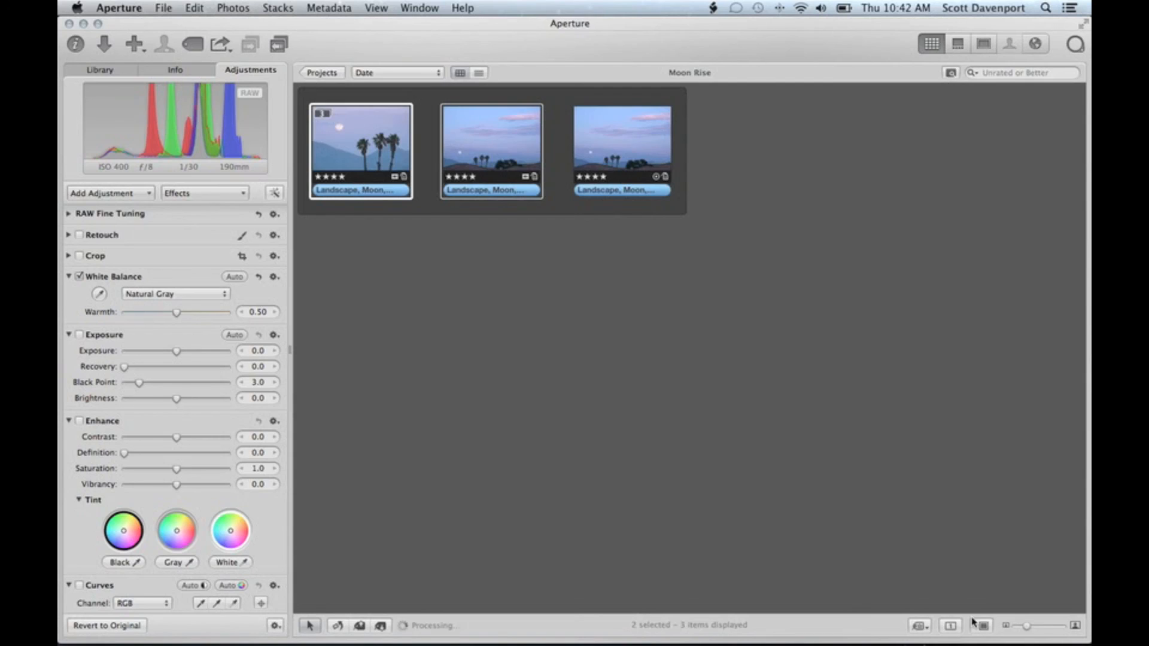
pyautogui.click(631, 146)
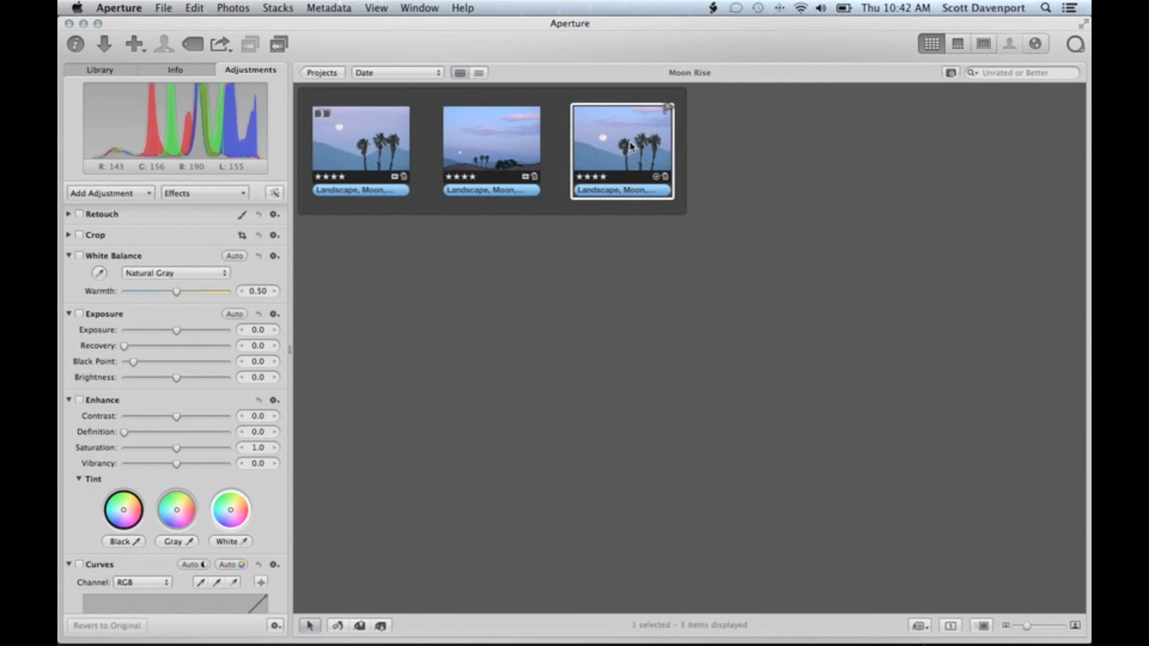